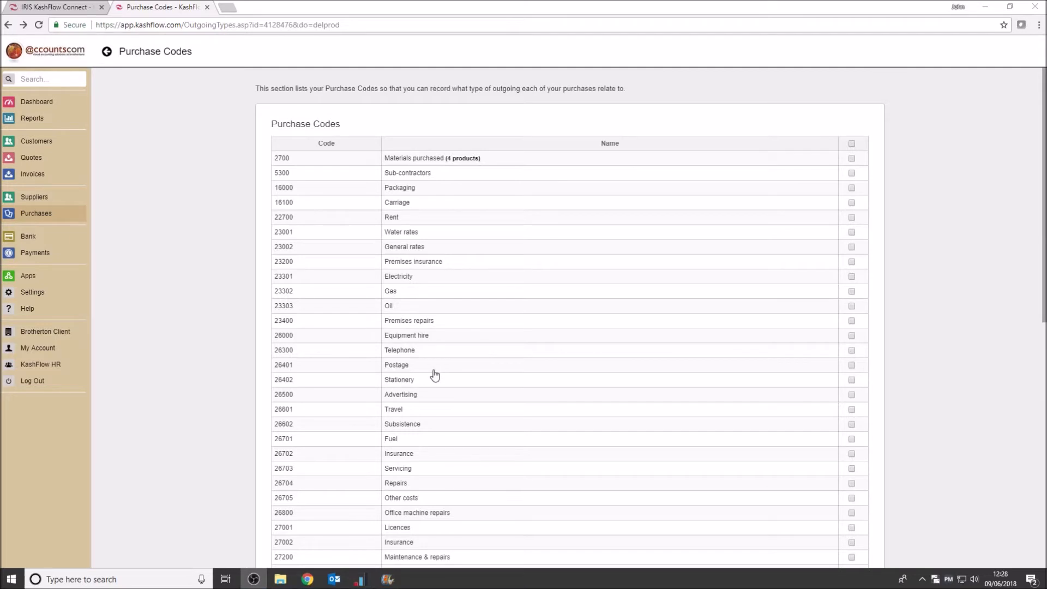
scroll(532, 429, "down", 2)
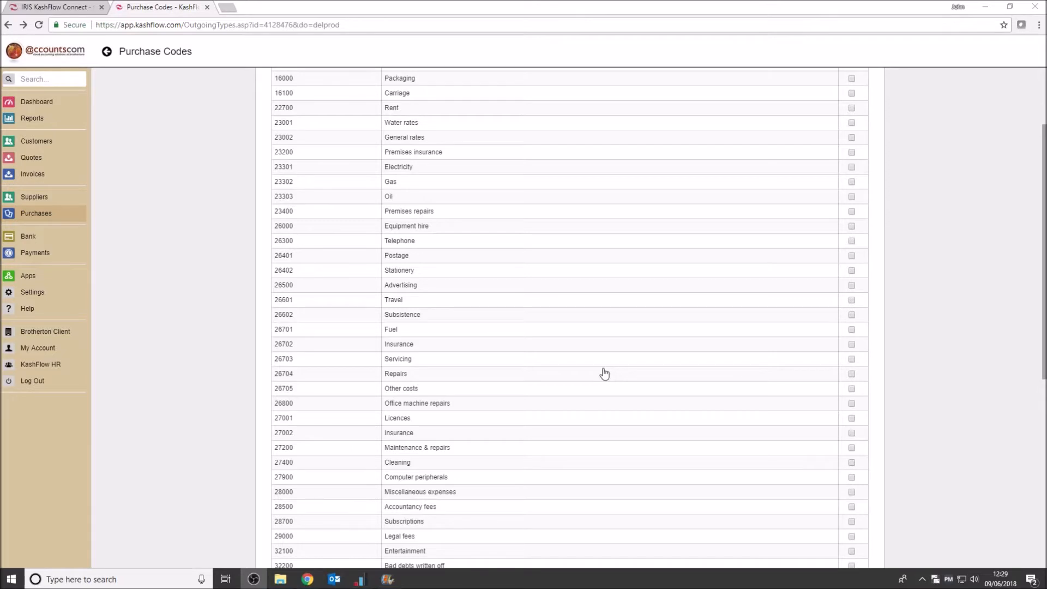
scroll(207, 239, "up", 2)
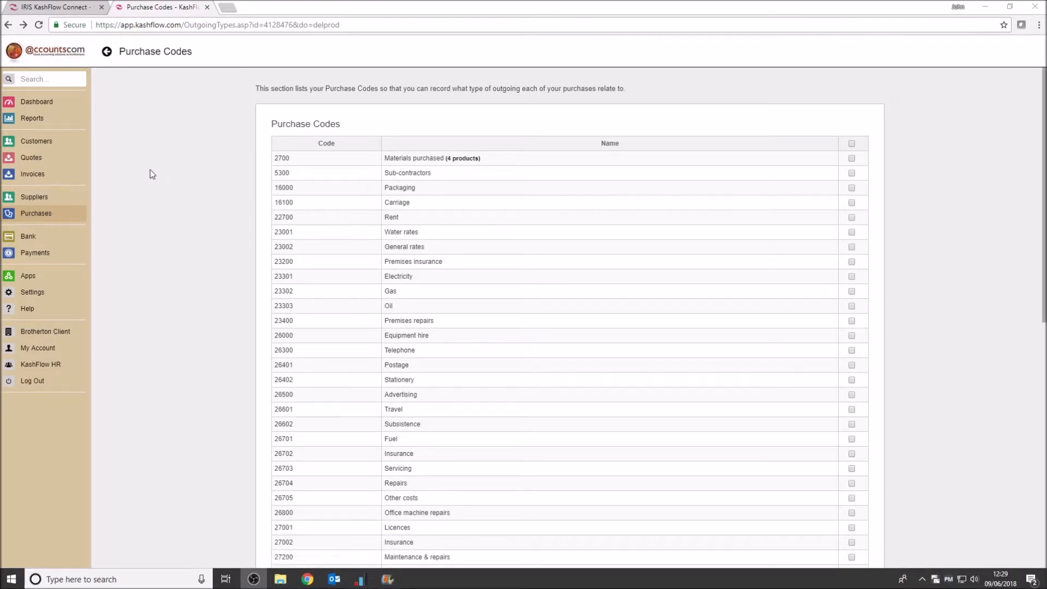
Create a supplier named with the claimant's first name followed by "Mileage", then return to the suppliers list
left_click(34, 197)
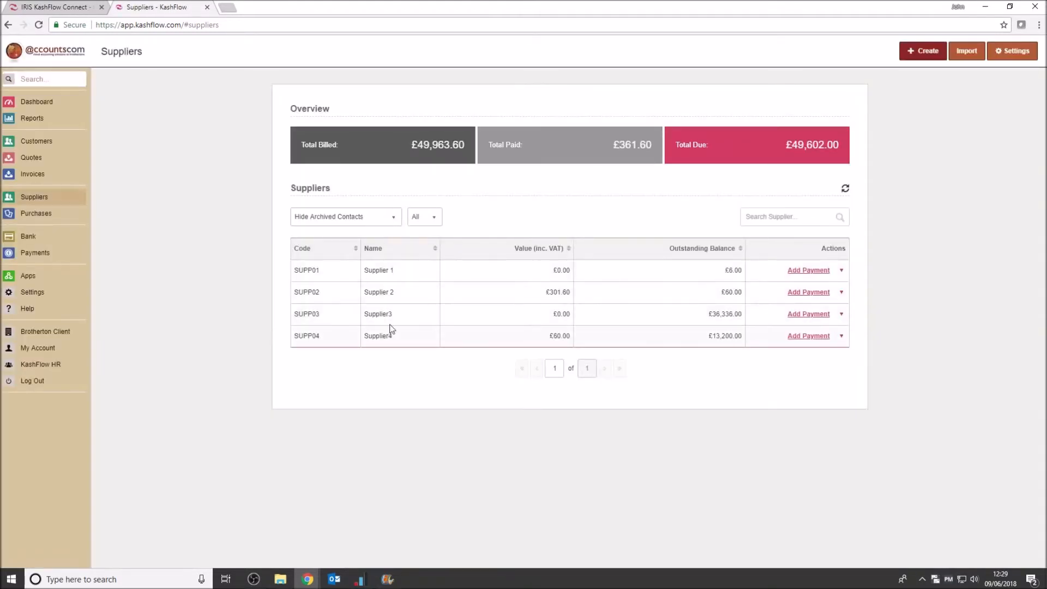
left_click(912, 54)
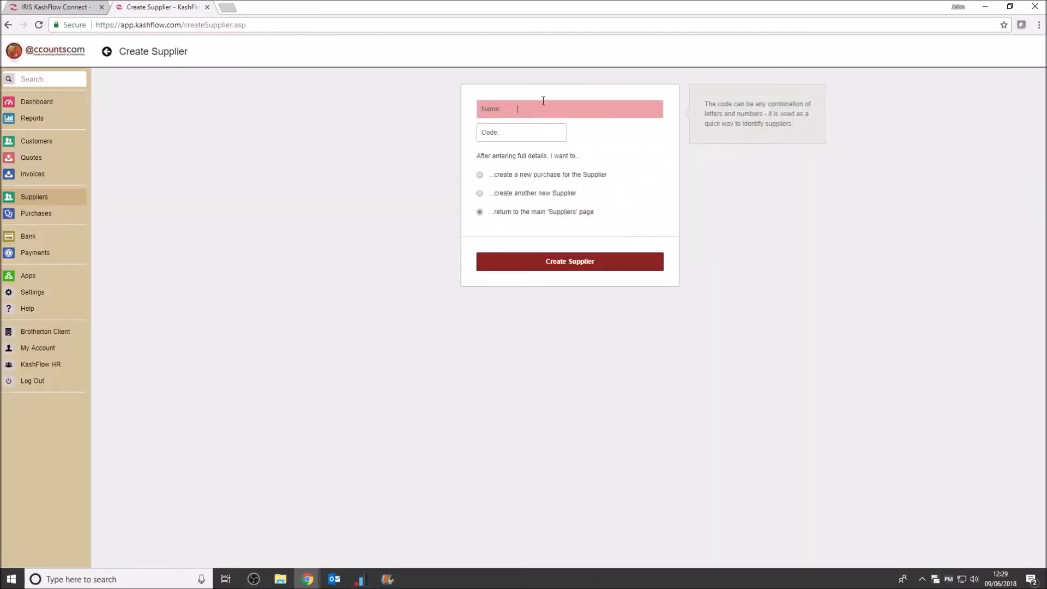
type("John Mileage")
left_click(593, 260)
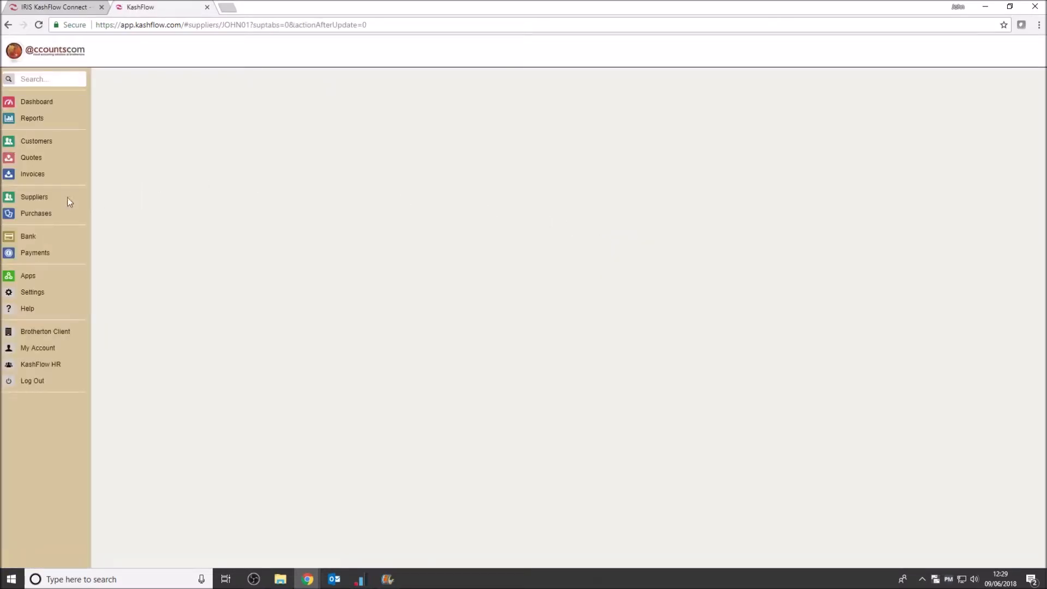
left_click(38, 197)
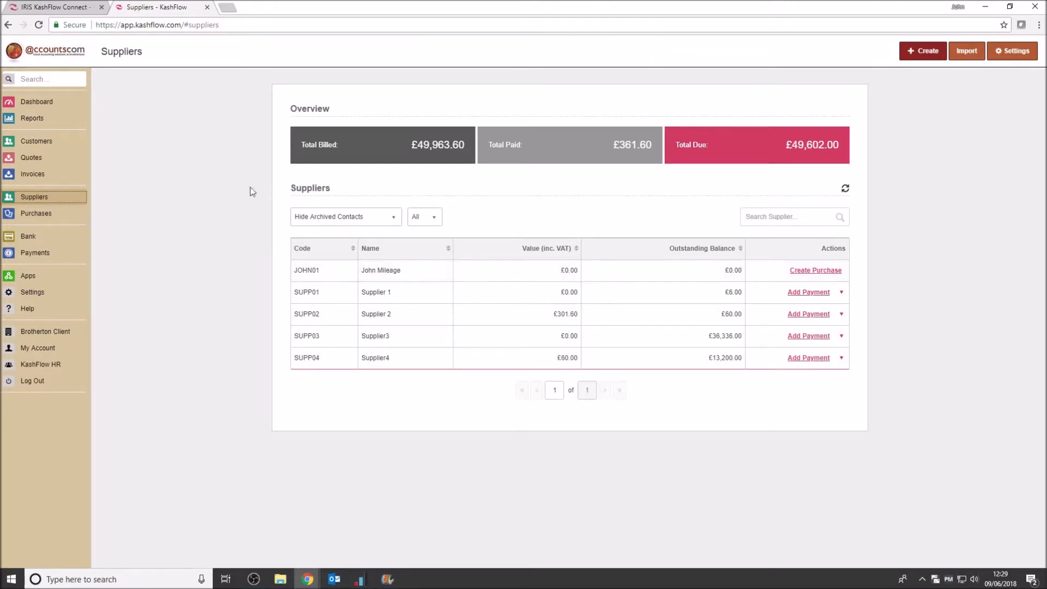
Add a purchase code 26603 named "Business Mileage"
left_click(40, 213)
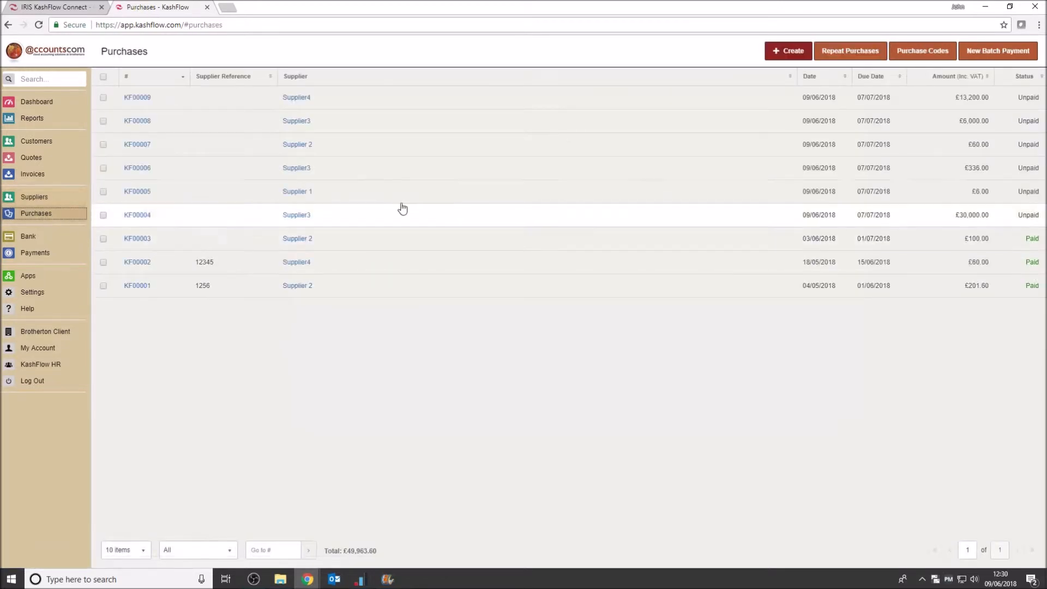
left_click(923, 55)
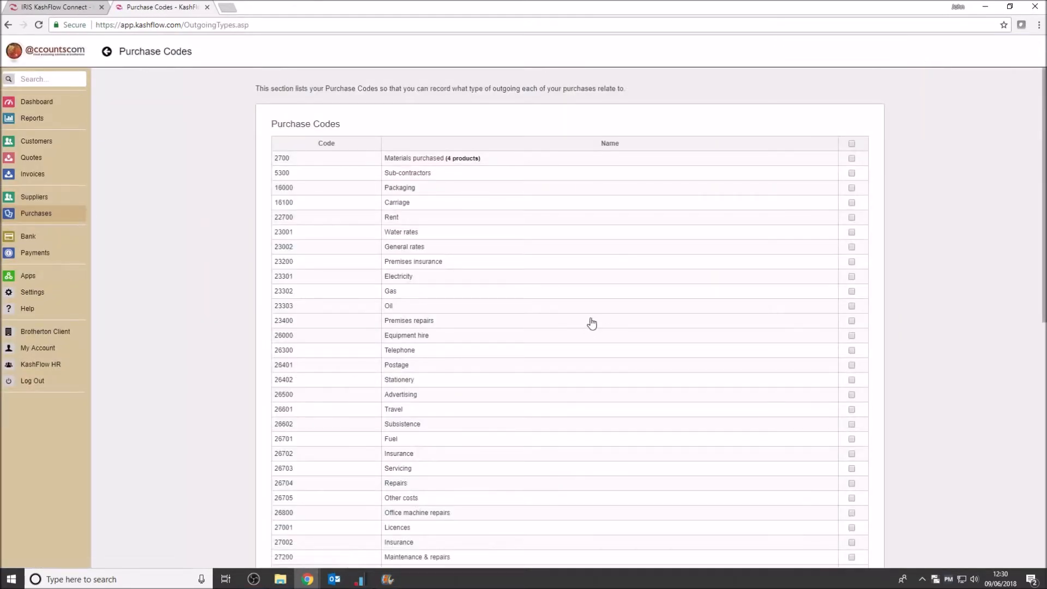
scroll(575, 300, "down", 2)
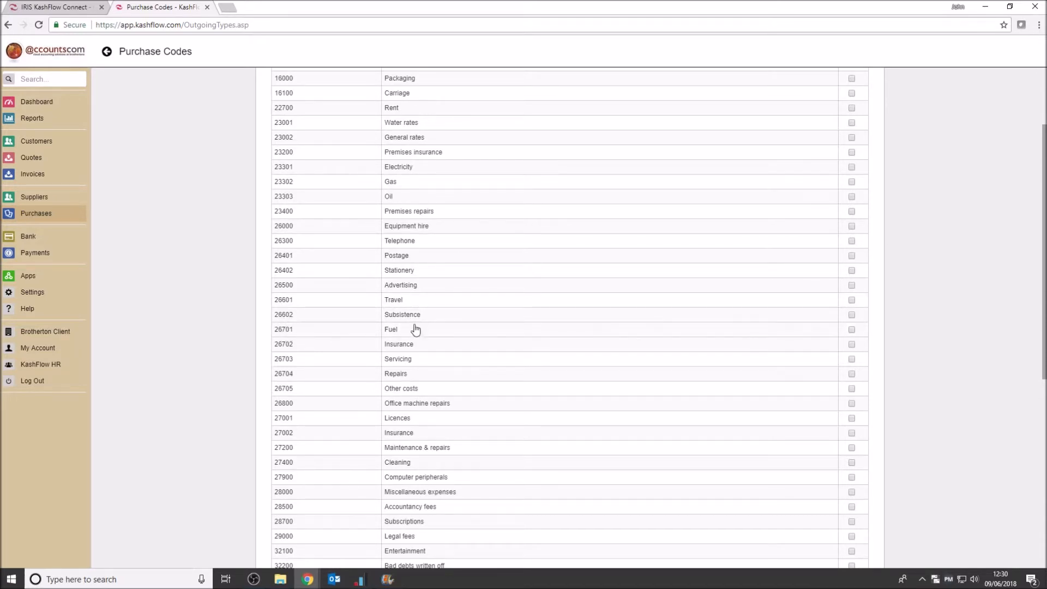
scroll(774, 394, "down", 6)
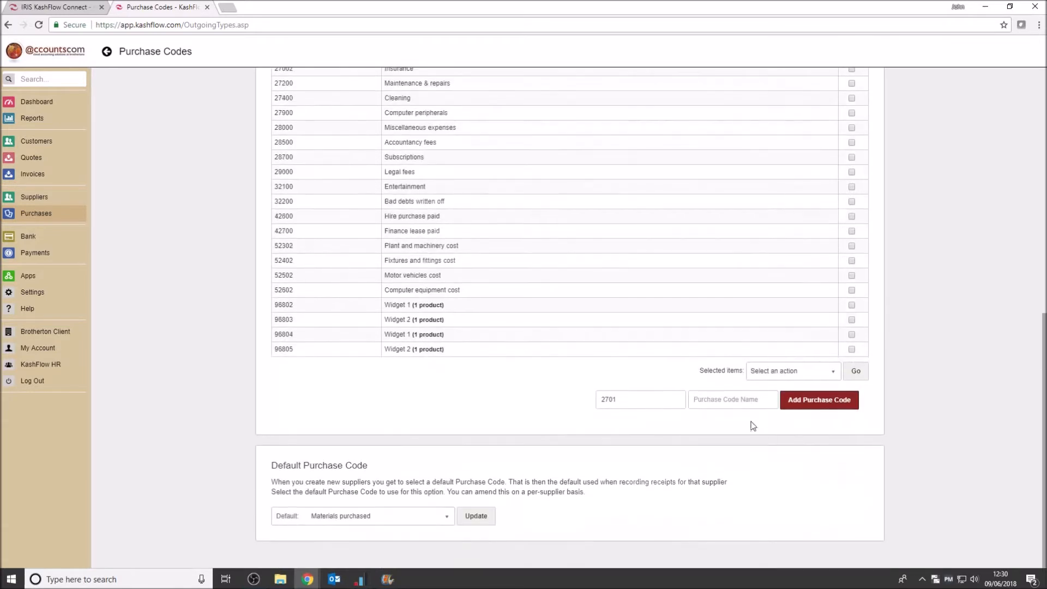
left_click_drag(631, 401, 561, 405)
type("26603")
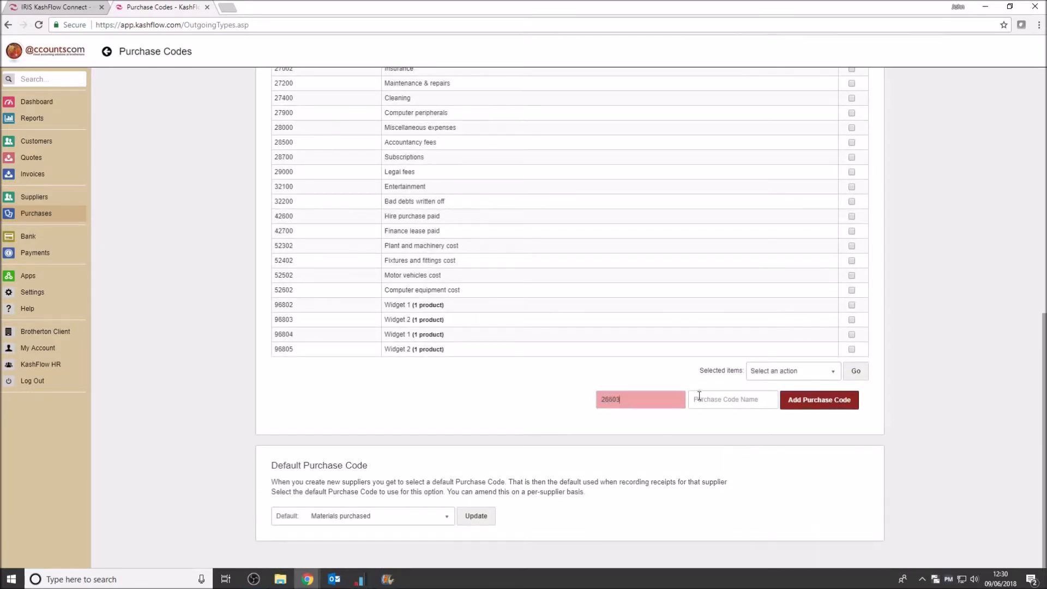
left_click(700, 398)
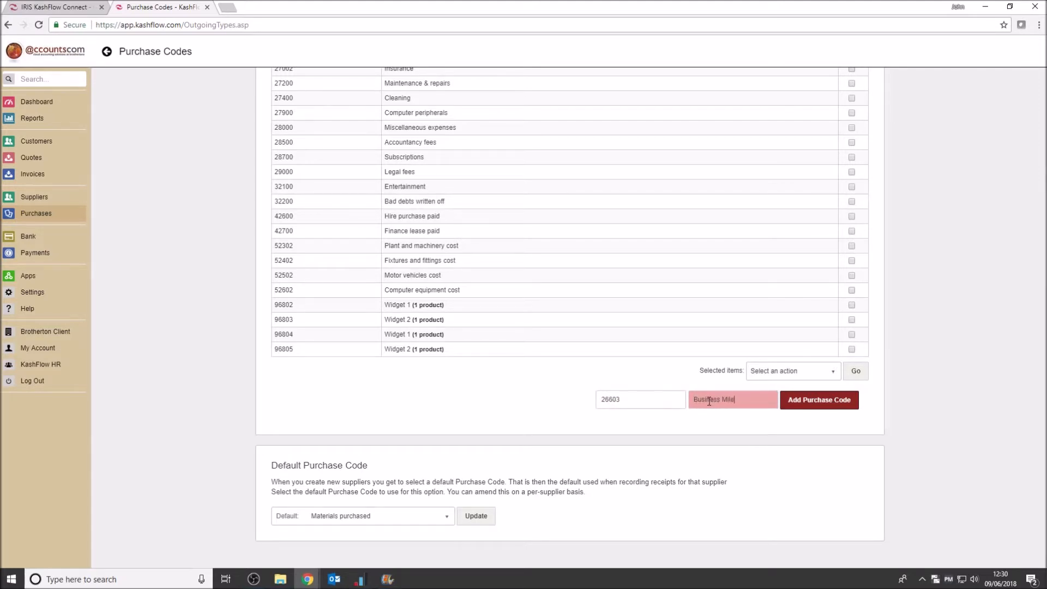
left_click(818, 401)
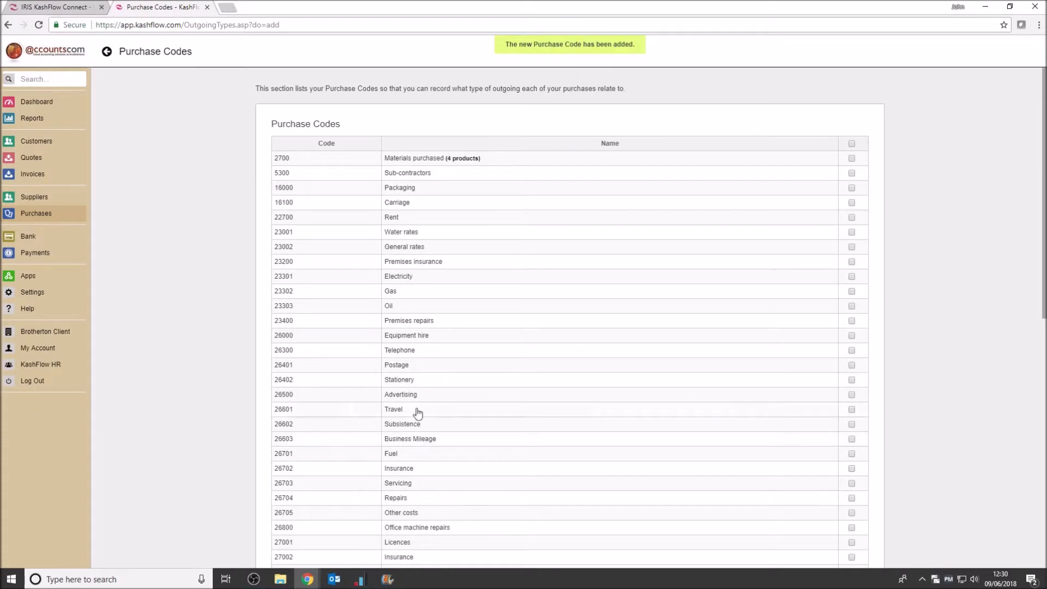
Set the VAT rate of the Business Mileage purchase code to n/a and save it
left_click(409, 442)
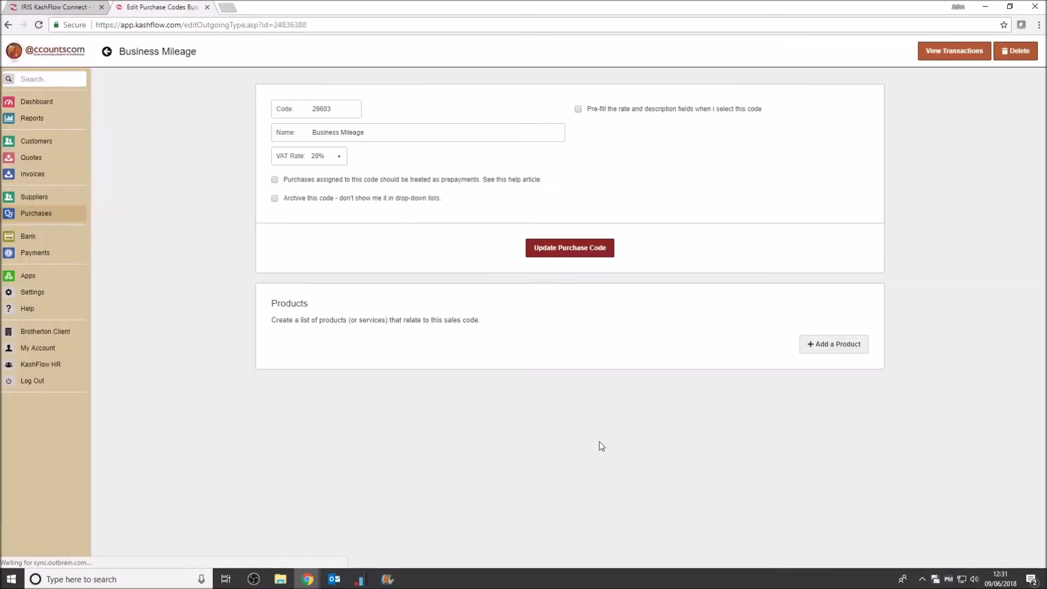
left_click(329, 156)
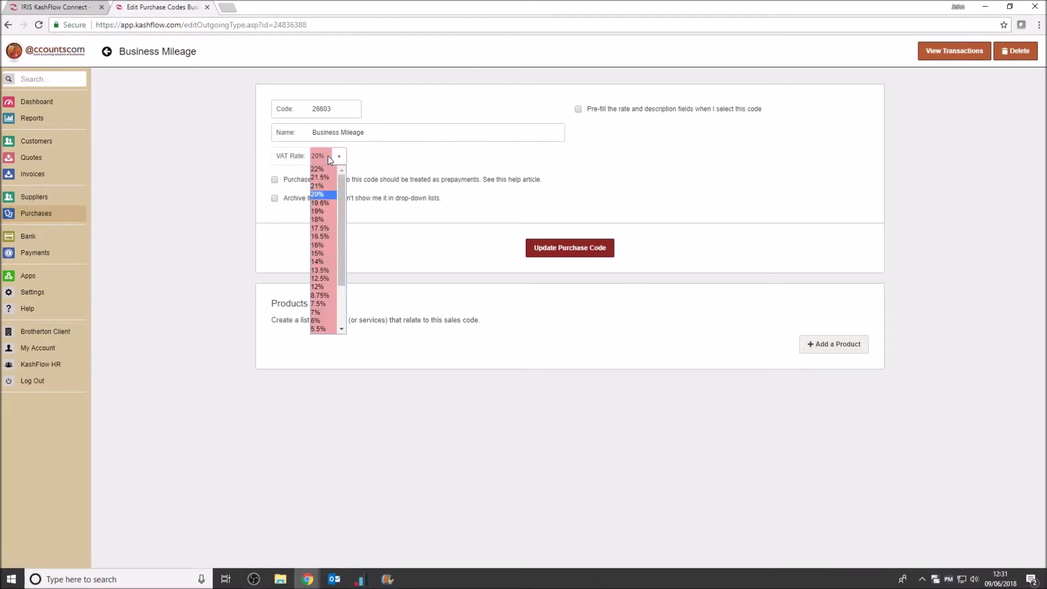
key("n")
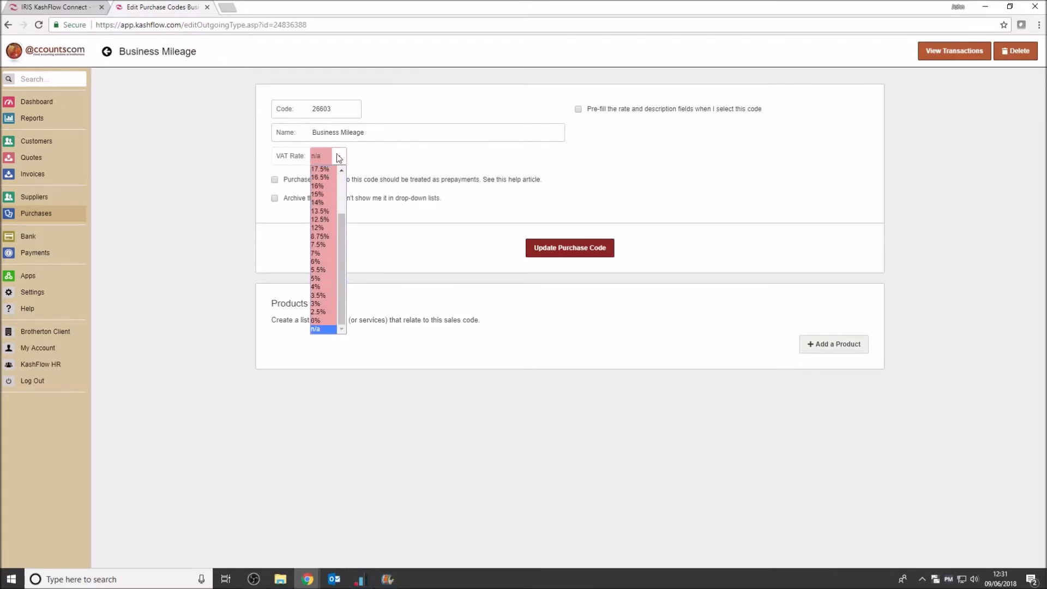
left_click(321, 329)
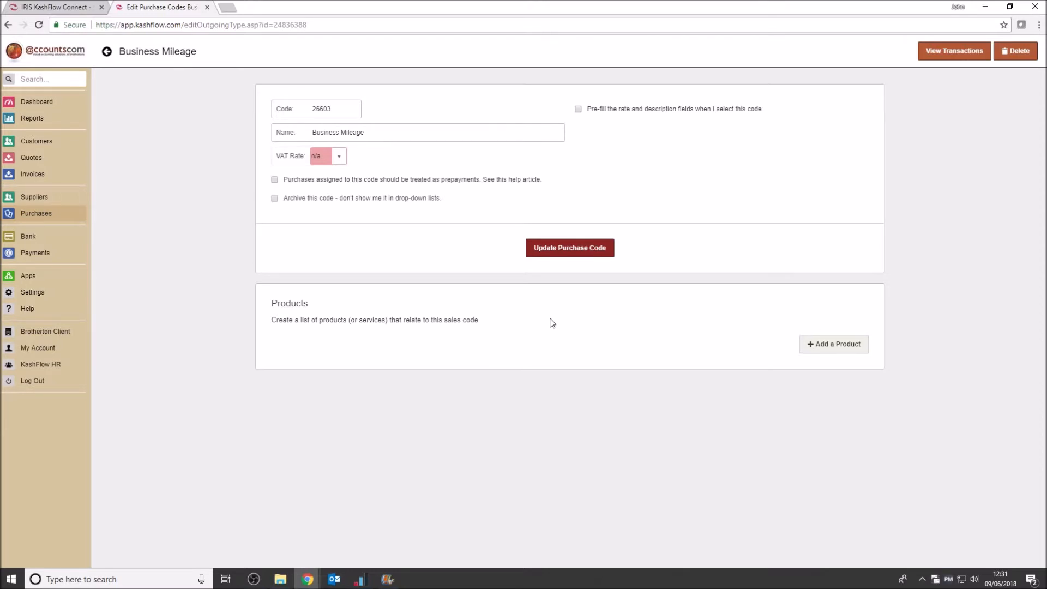
left_click(572, 248)
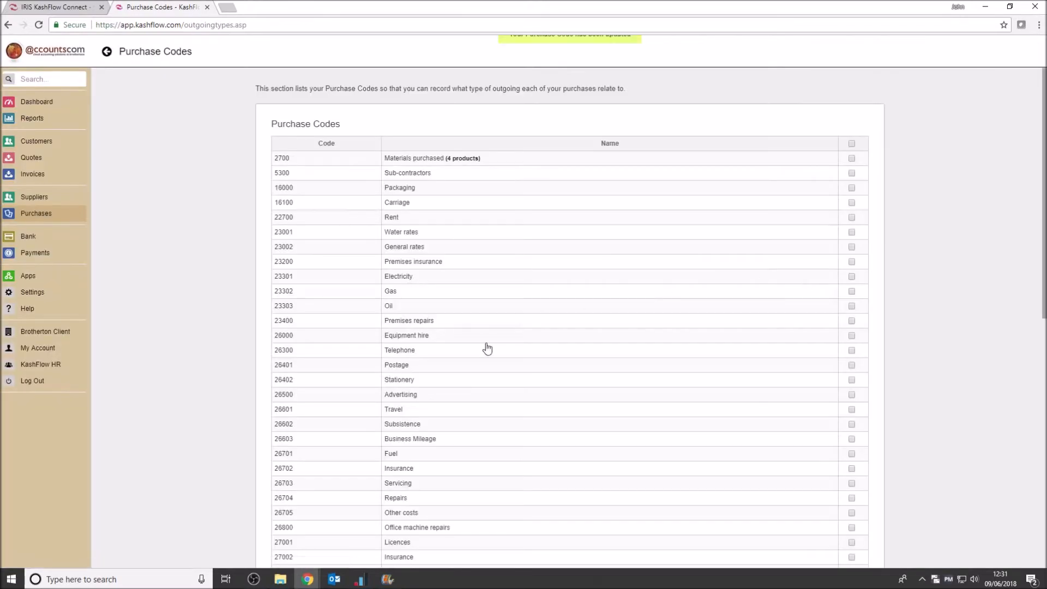
Add a product named "Business Mileage at 45p up to 10000 miles" to the Business Mileage code, copying its name before saving
left_click(407, 442)
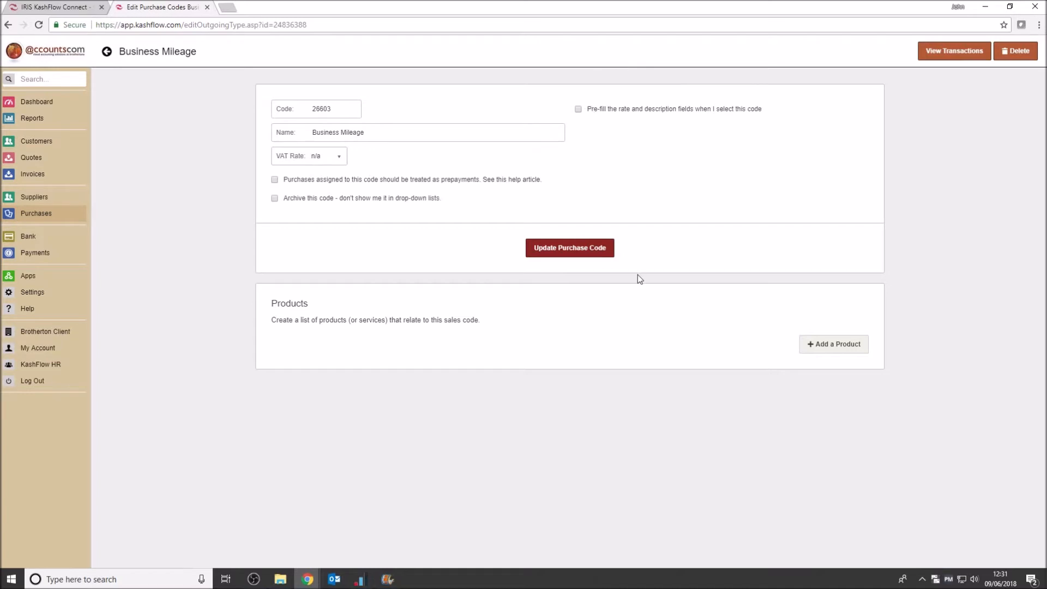
left_click(847, 345)
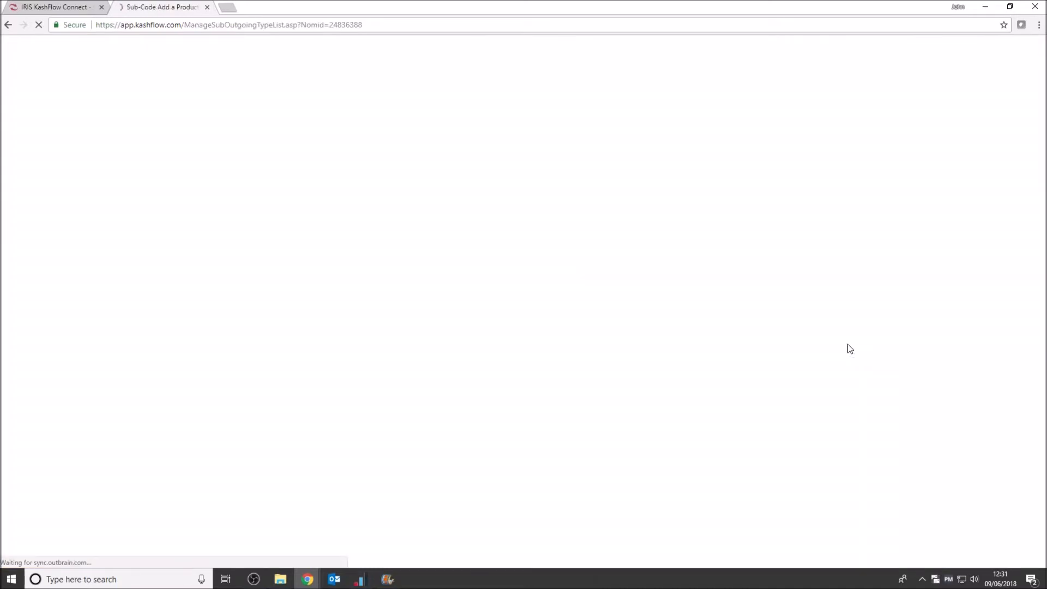
left_click(334, 132)
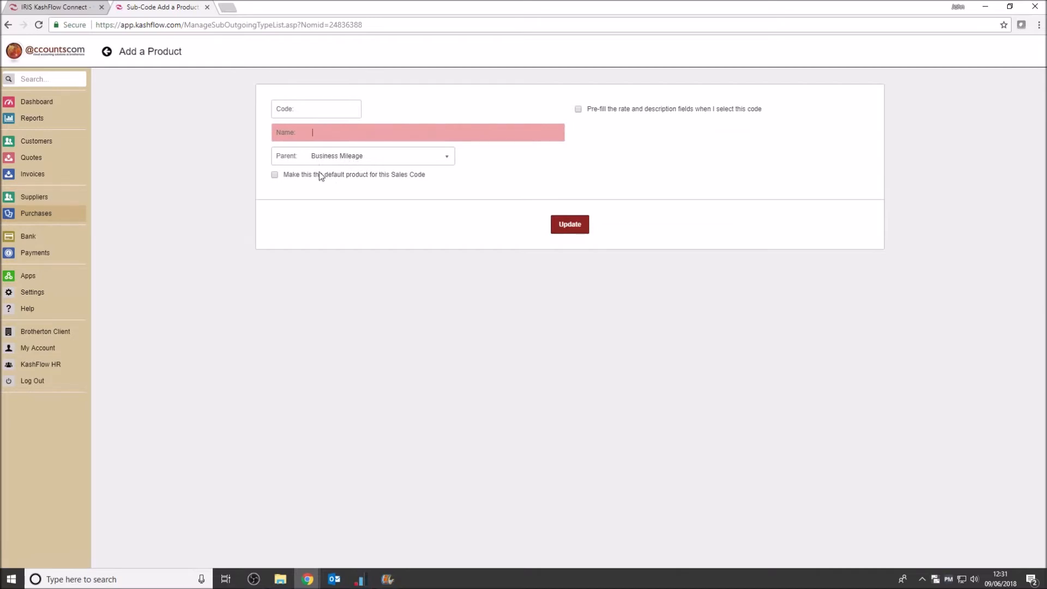
type("Busi")
key("BackSpace")
key("BackSpace")
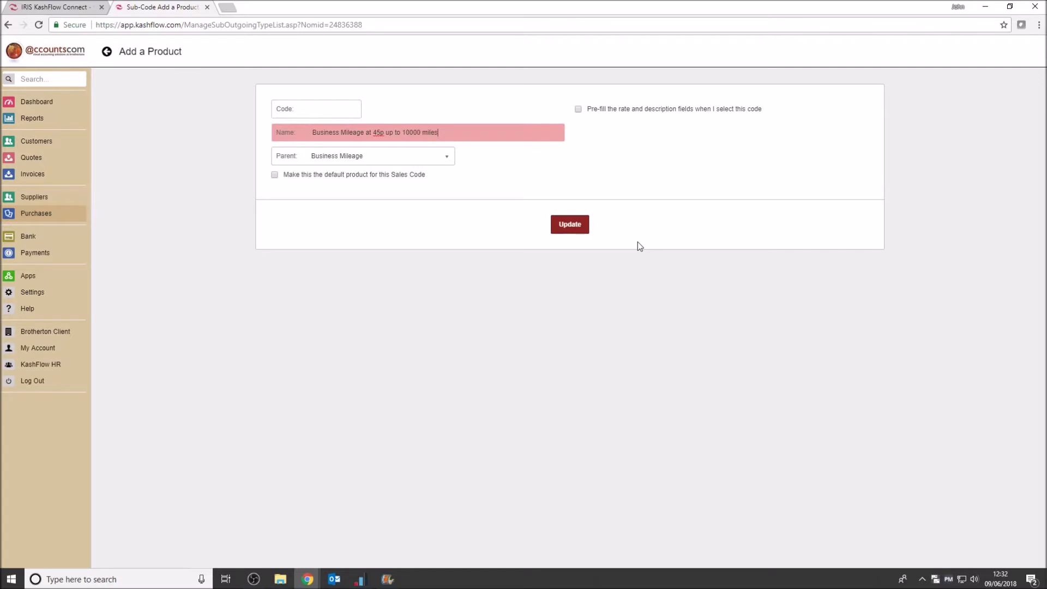
left_click_drag(471, 135, 308, 136)
right_click(353, 132)
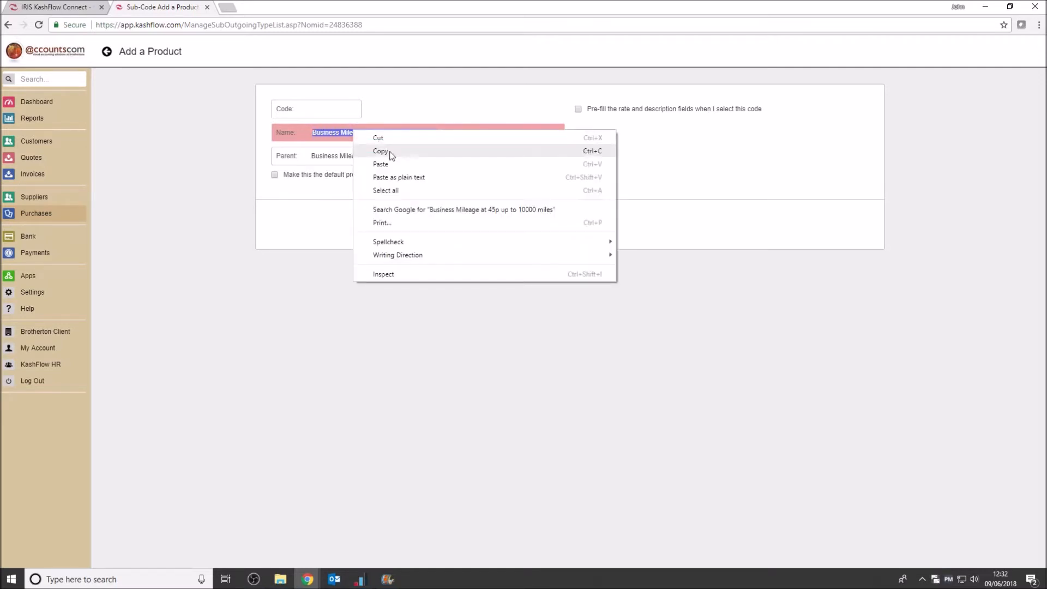
left_click(388, 151)
left_click(569, 225)
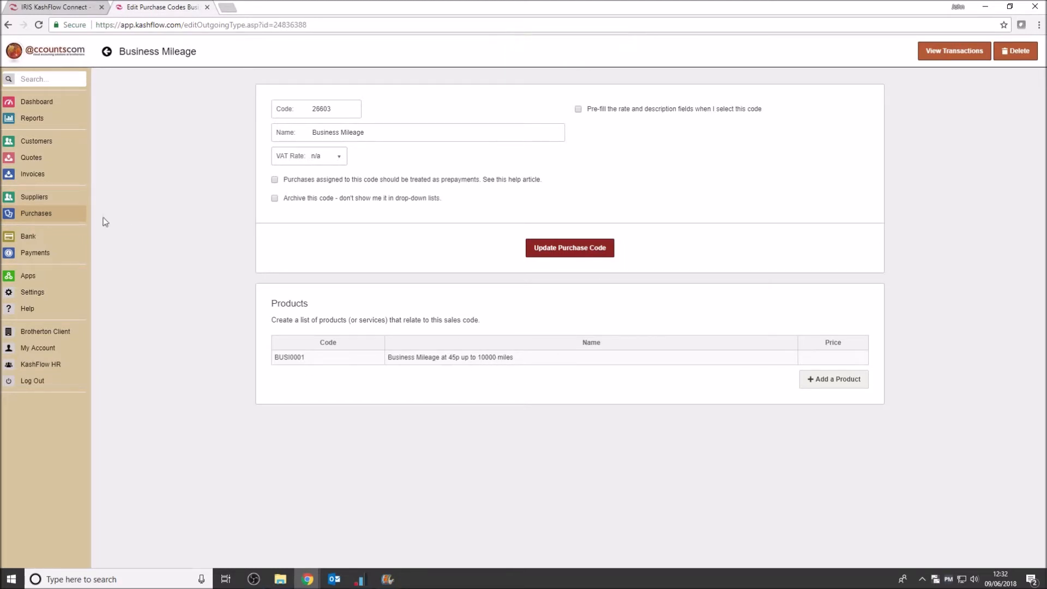
Reopen the 45p mileage product under Business Mileage and enable pre-filling with VAT rate n/a and price 0.45
left_click(44, 212)
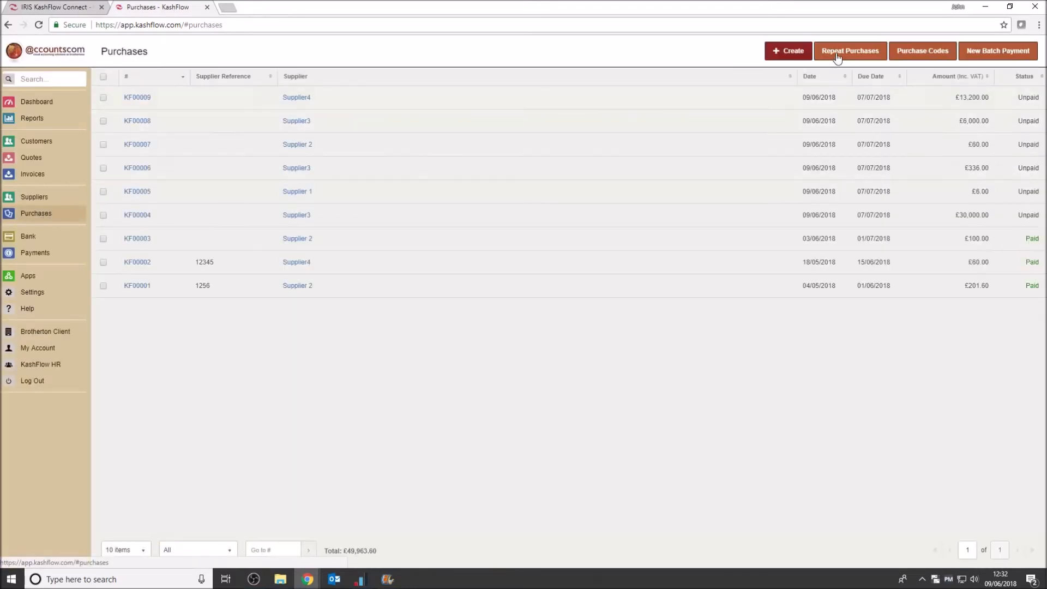
left_click(912, 52)
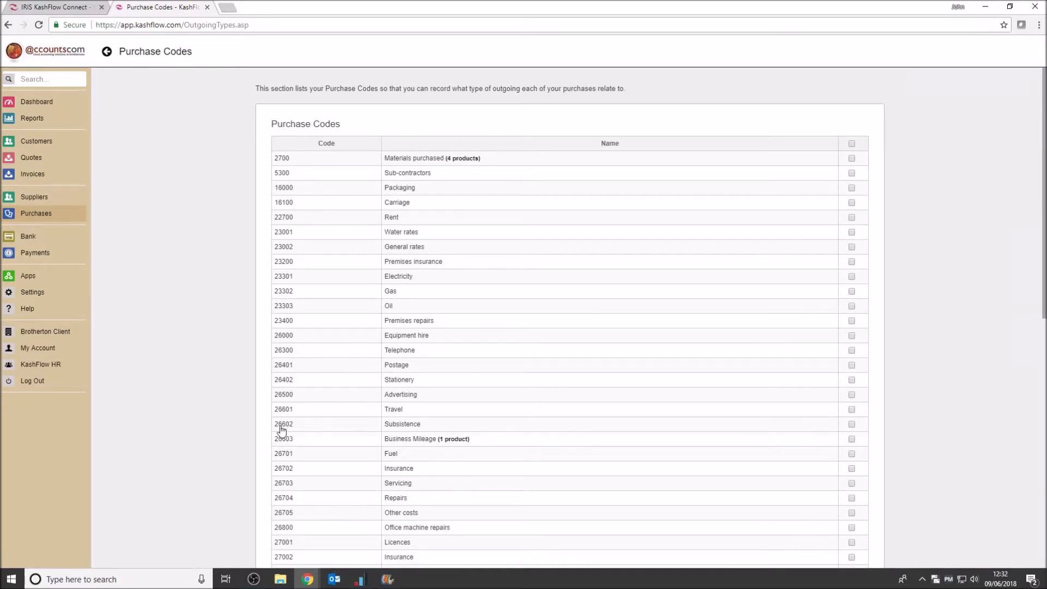
left_click(461, 444)
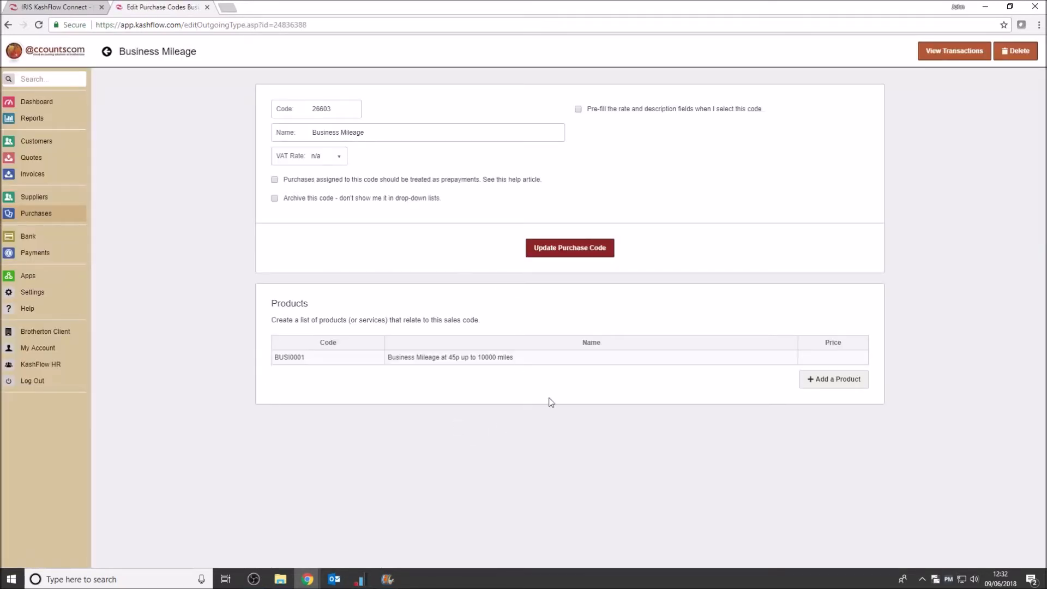
left_click(451, 360)
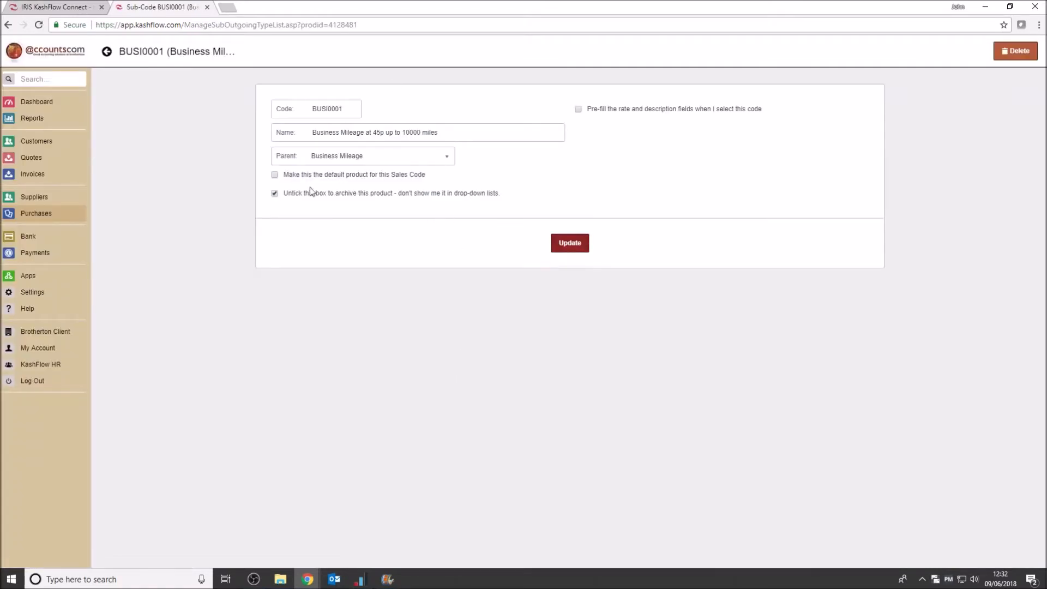
left_click(579, 110)
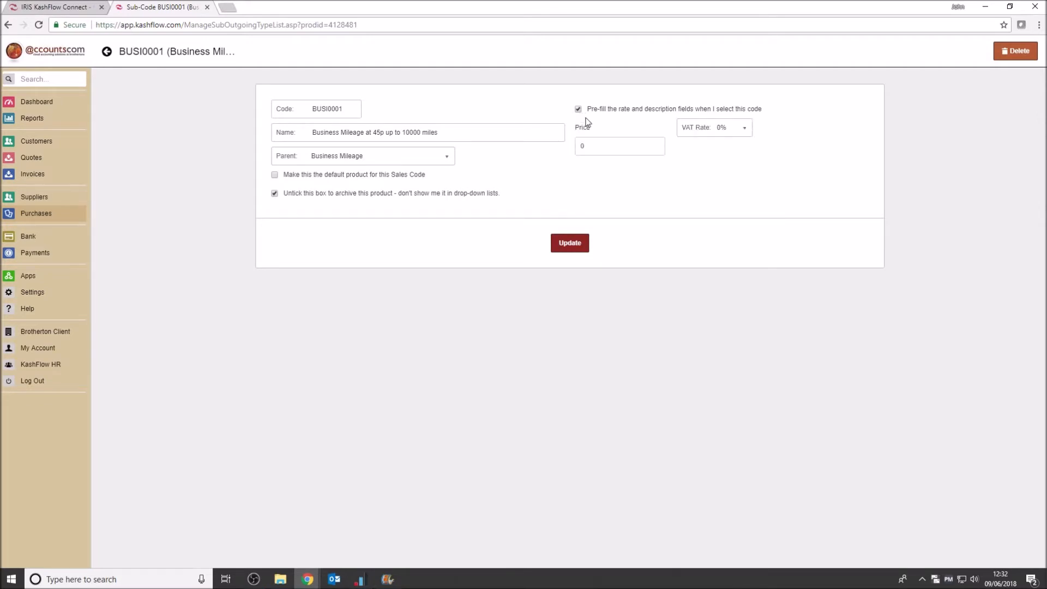
left_click(736, 129)
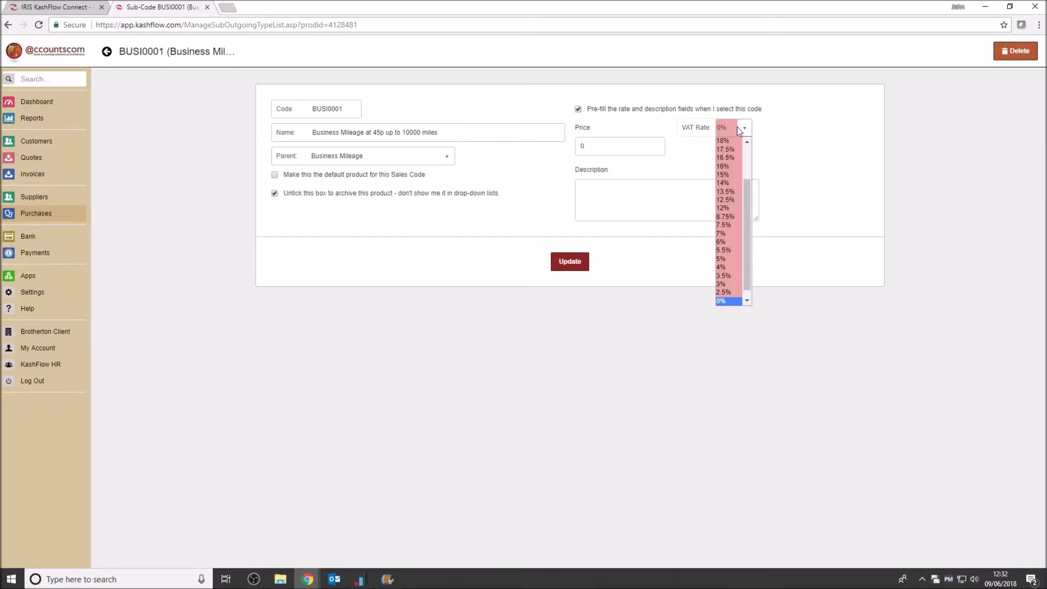
left_click(737, 130)
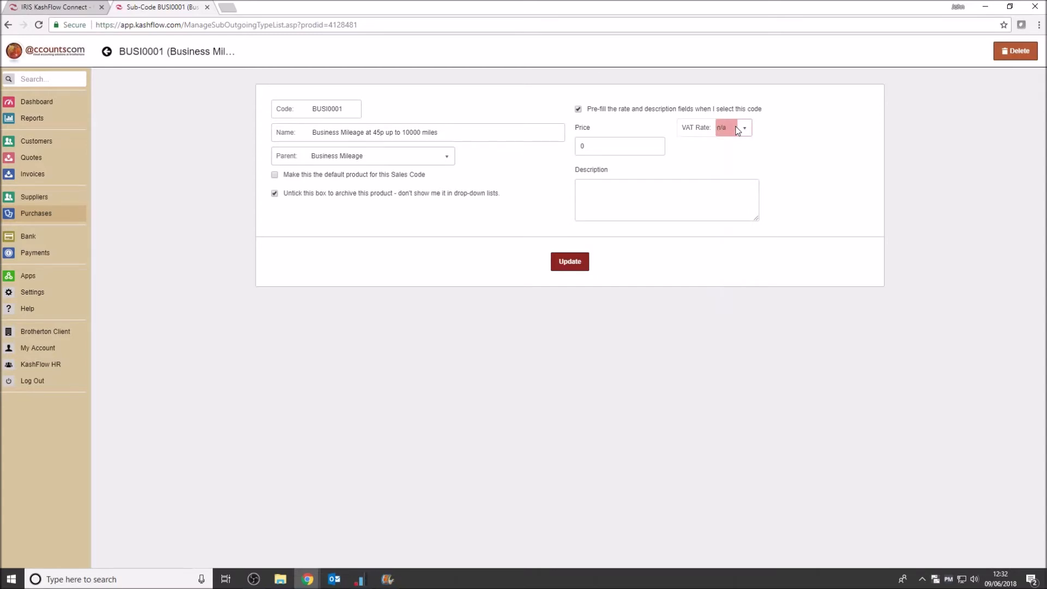
left_click(612, 145)
key("ctrl+a")
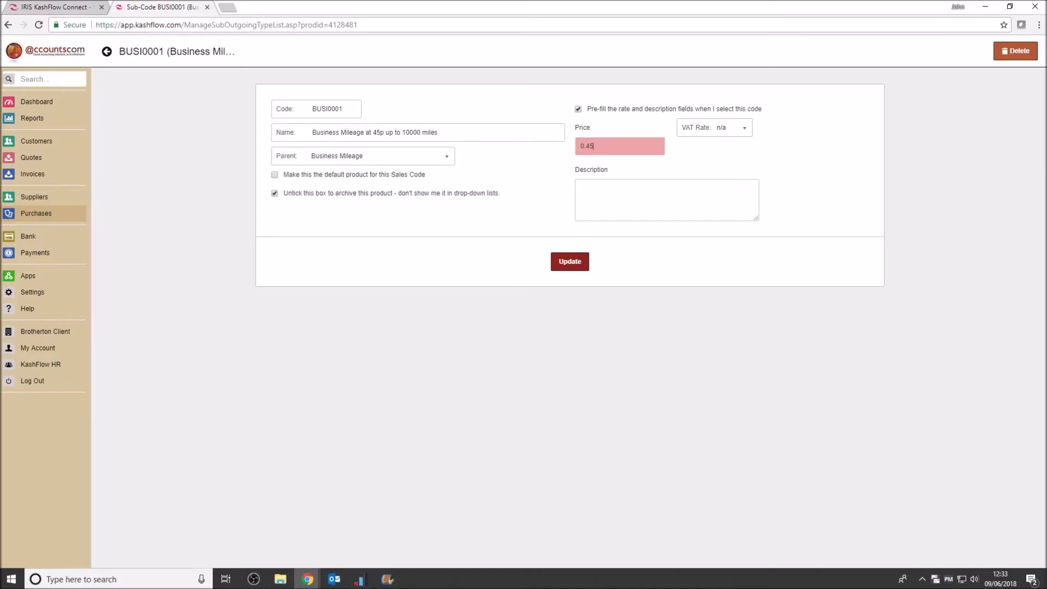
Paste the copied product name as the description, make this the default product for the code, and save it
left_click(604, 191)
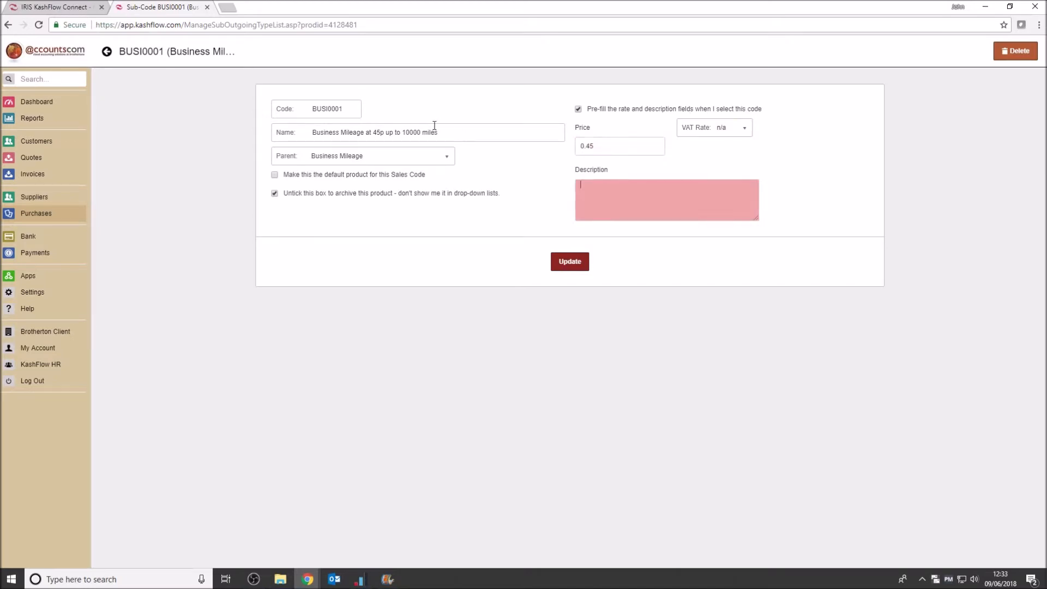
right_click(593, 189)
left_click(631, 251)
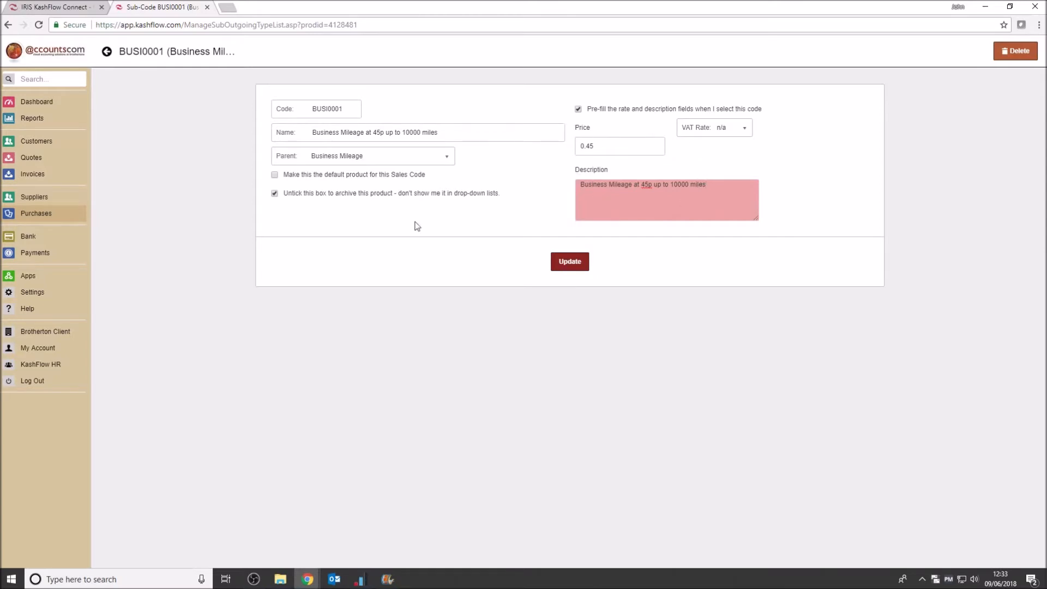
left_click(280, 176)
left_click(275, 175)
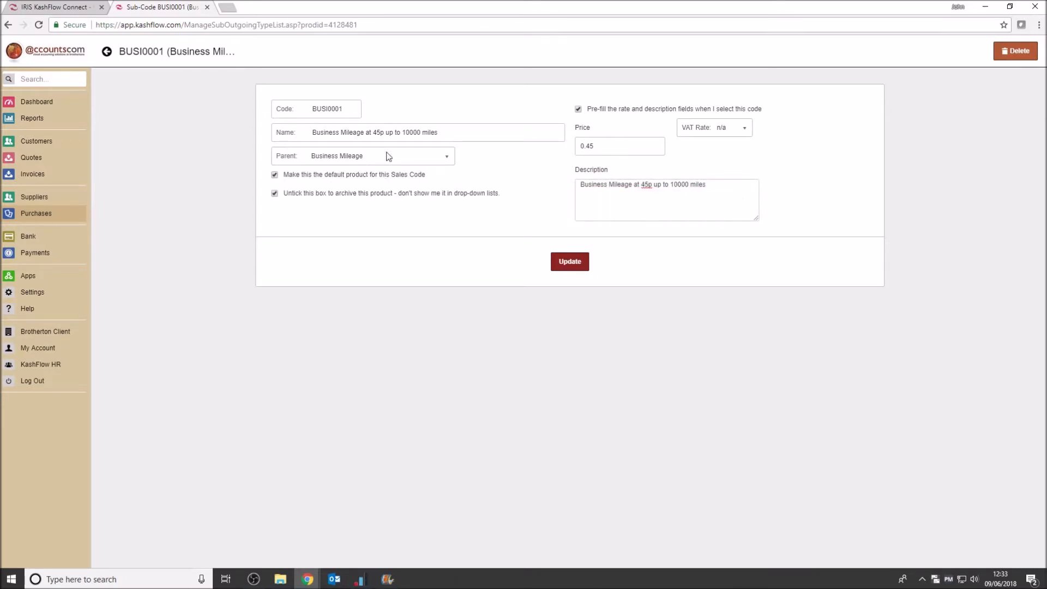
left_click(571, 265)
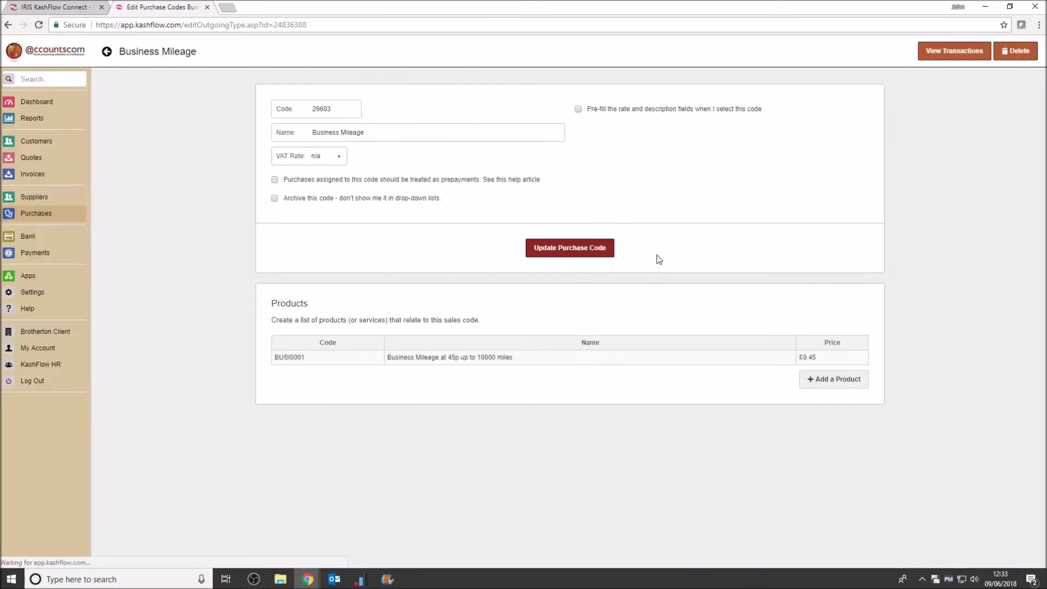
Reopen the 45p mileage product to check its settings and save it again
left_click(431, 359)
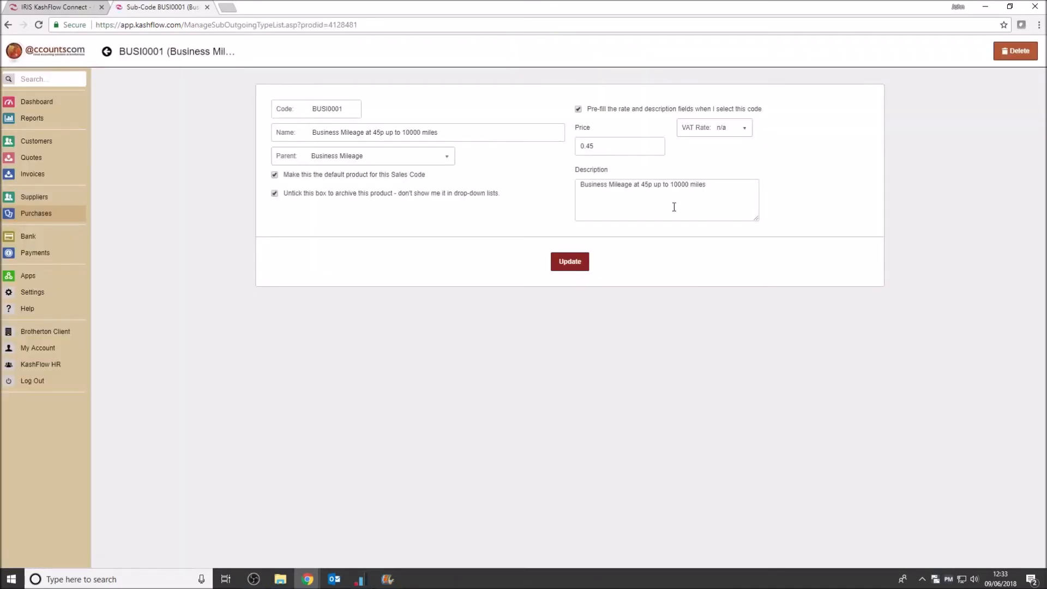
left_click(581, 262)
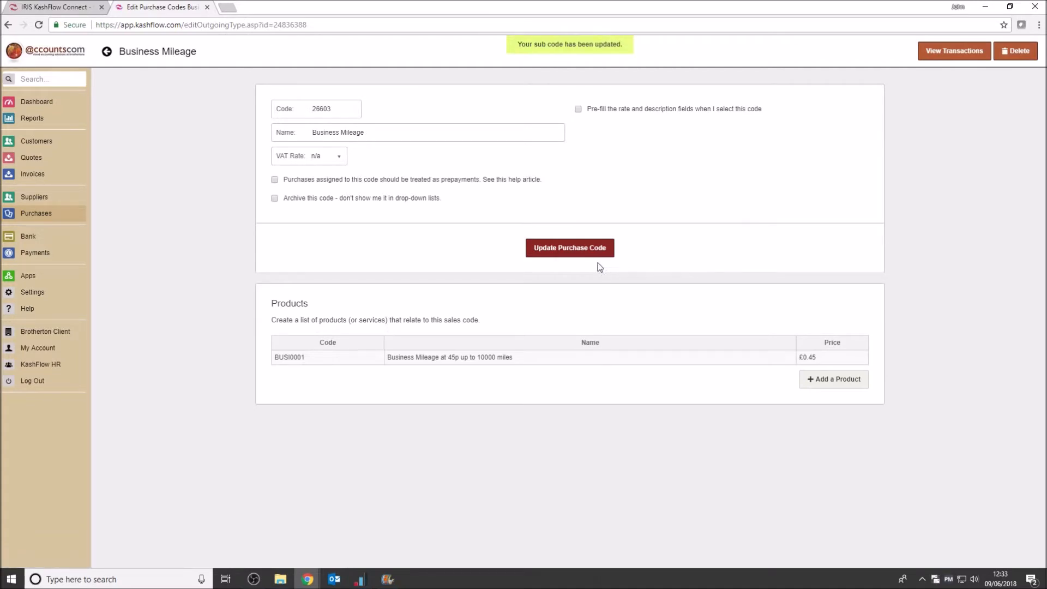
Start another product under Business Mileage, reusing the copied name edited to "Business Mileage at 25p over 10000 miles"
left_click(834, 382)
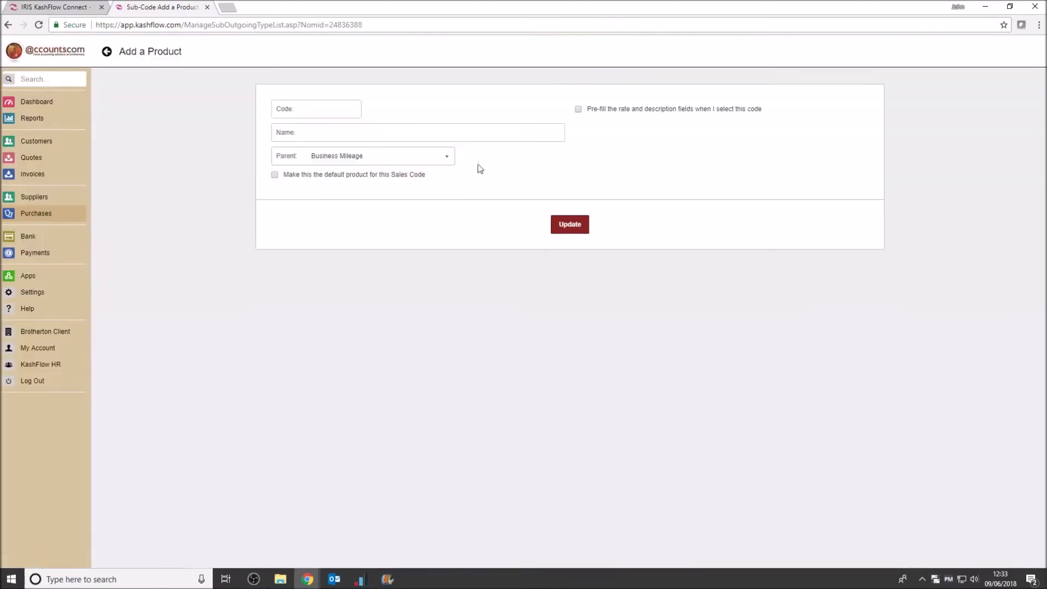
left_click(323, 135)
right_click(325, 133)
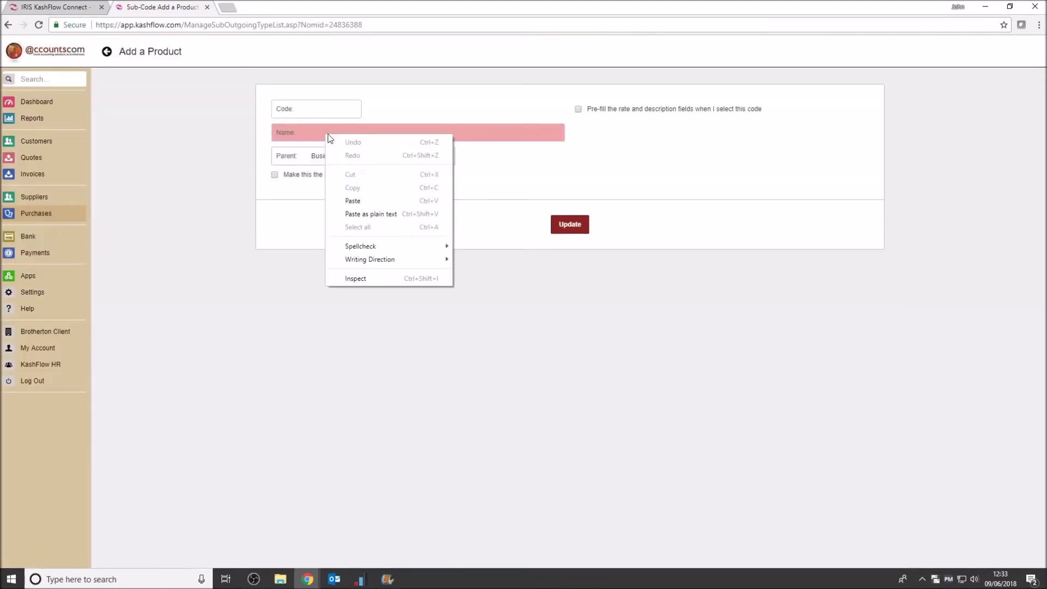
left_click(353, 200)
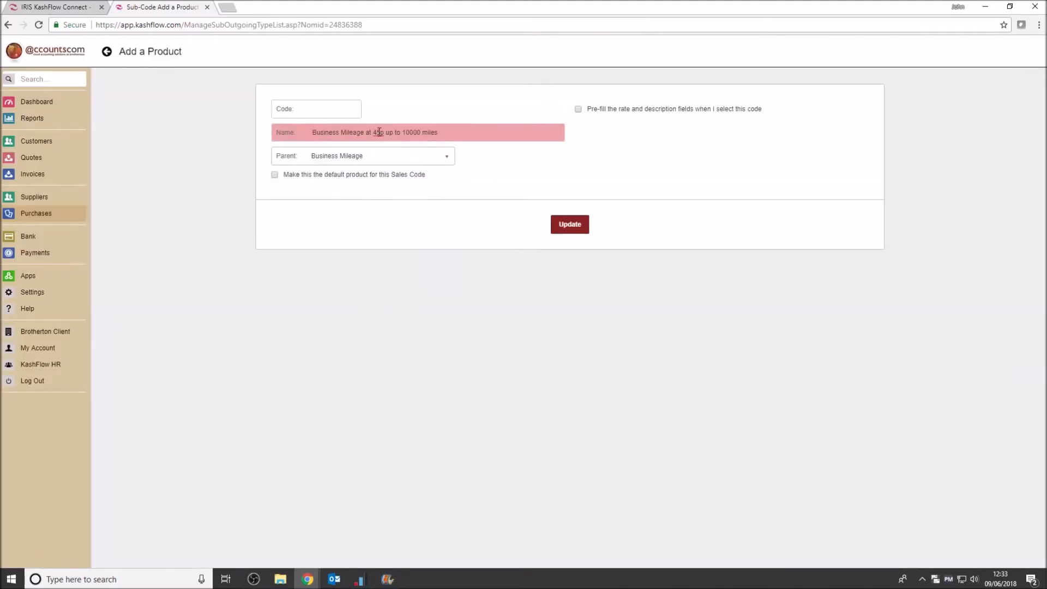
key("BackSpace")
type("2")
left_click_drag(394, 132, 389, 130)
type("over")
Enable pre-filling for the 25p product with VAT rate n/a and price 0.25
left_click(579, 110)
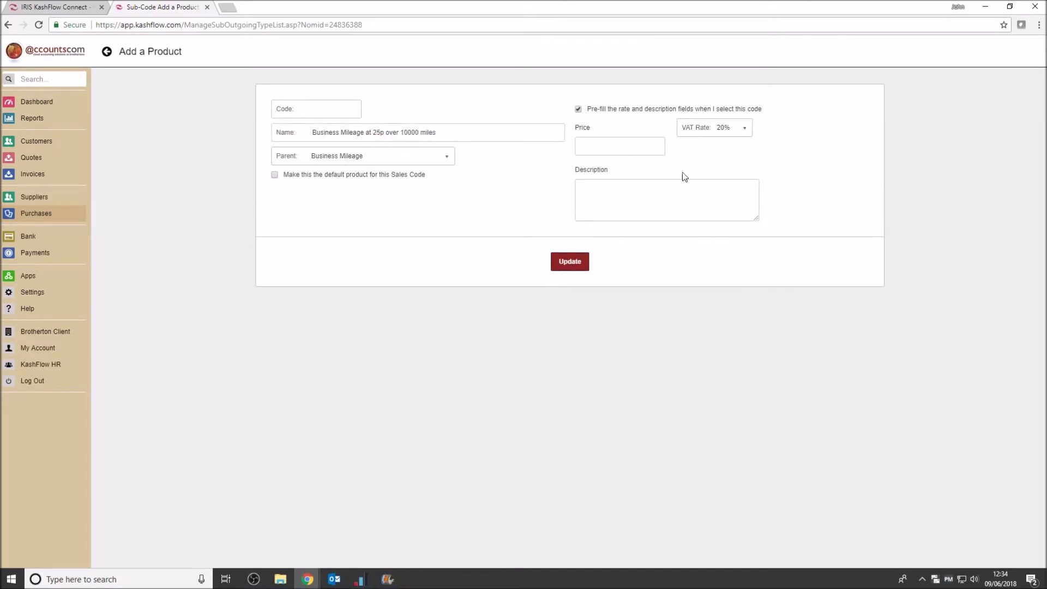
left_click(746, 129)
left_click(729, 122)
left_click(635, 147)
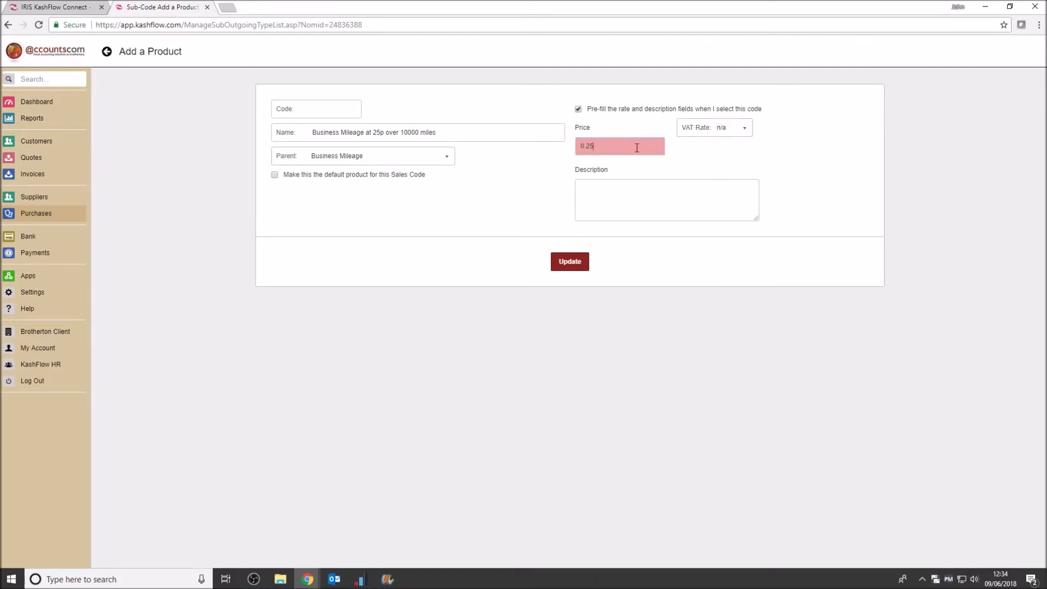
Copy the 25p product's name into its description and save the product
left_click(591, 187)
left_click_drag(451, 129, 310, 132)
right_click(365, 131)
left_click(412, 154)
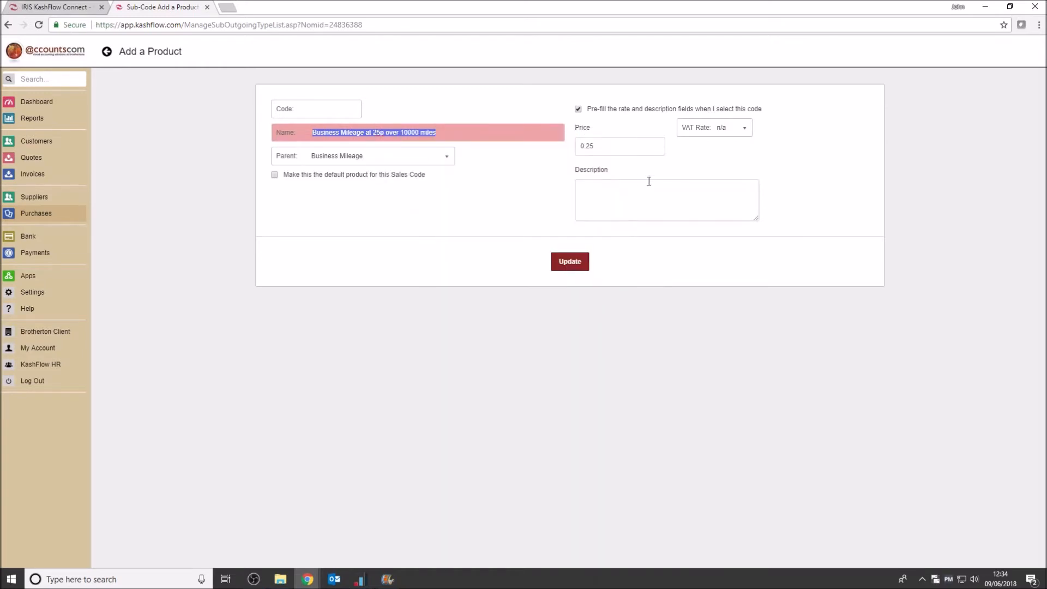
left_click(630, 189)
right_click(631, 190)
left_click(660, 261)
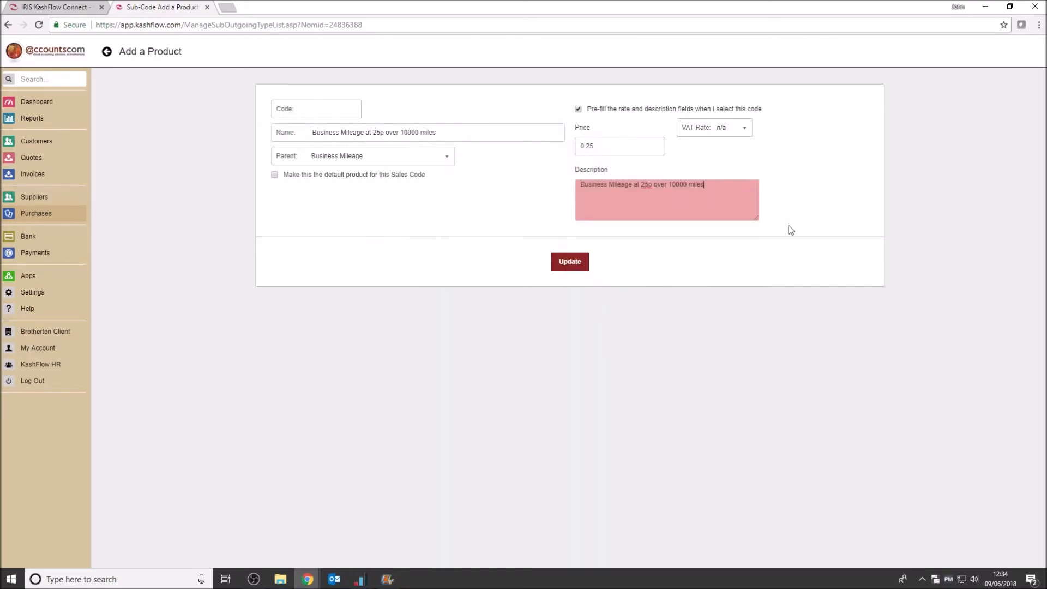
left_click(569, 267)
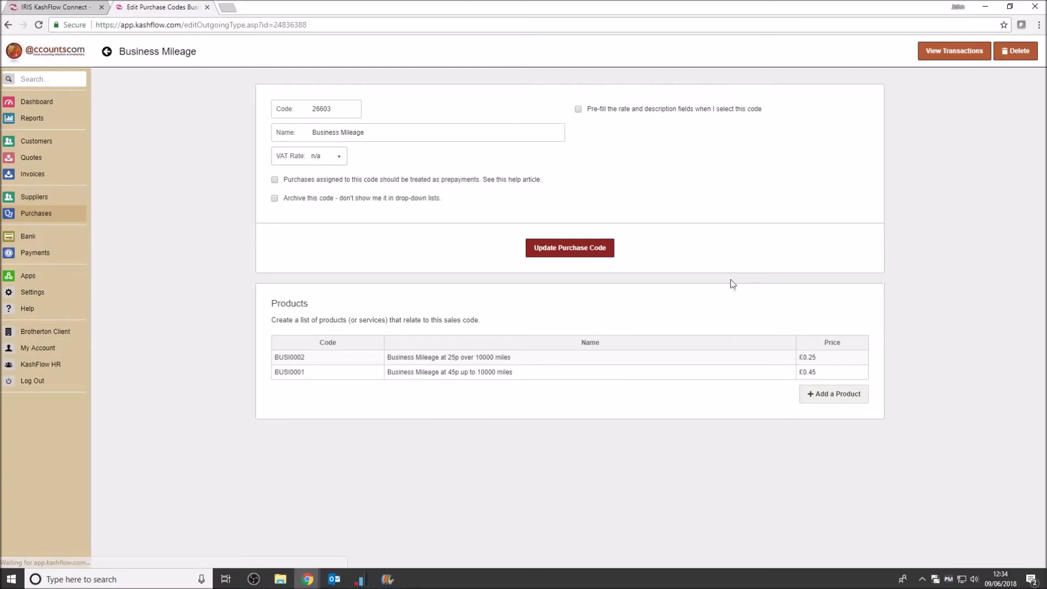
Review the 45p and 25p products under the Business Mileage purchase code, and the mileage supplier's record
left_click(49, 216)
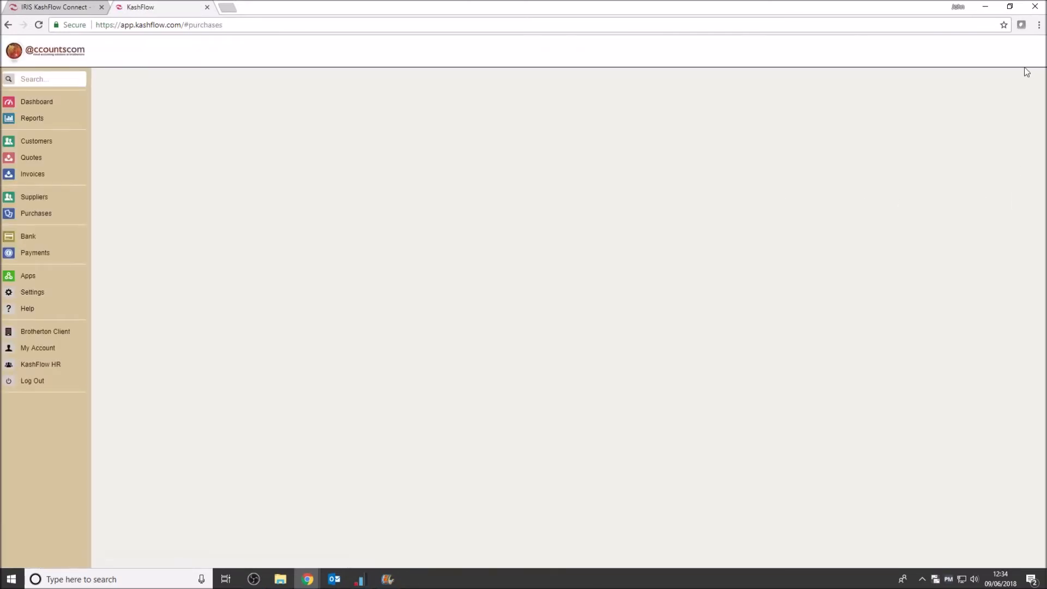
left_click(929, 52)
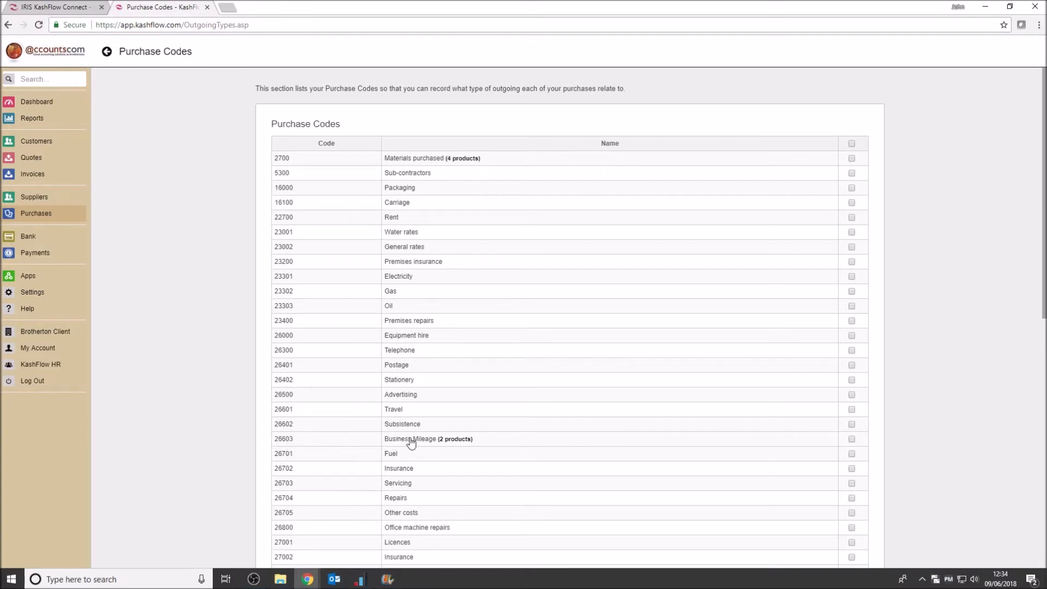
left_click(468, 443)
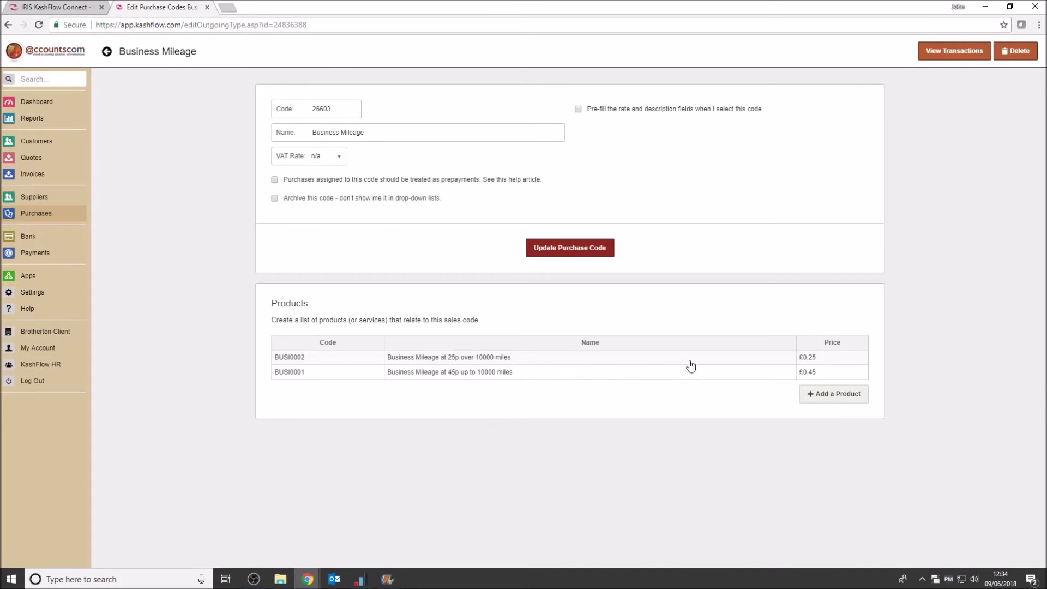
left_click(423, 373)
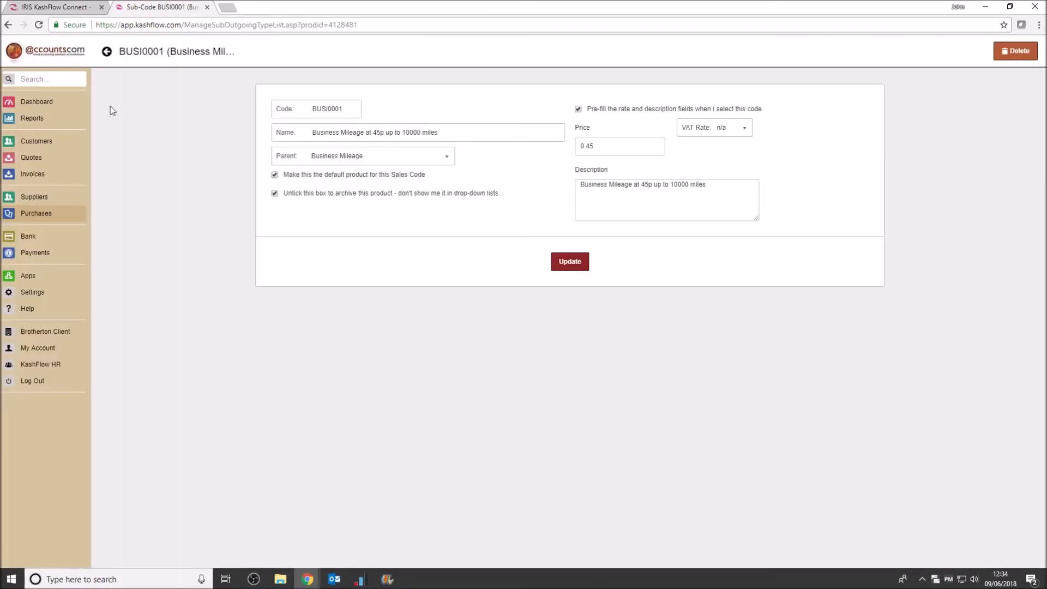
left_click(8, 25)
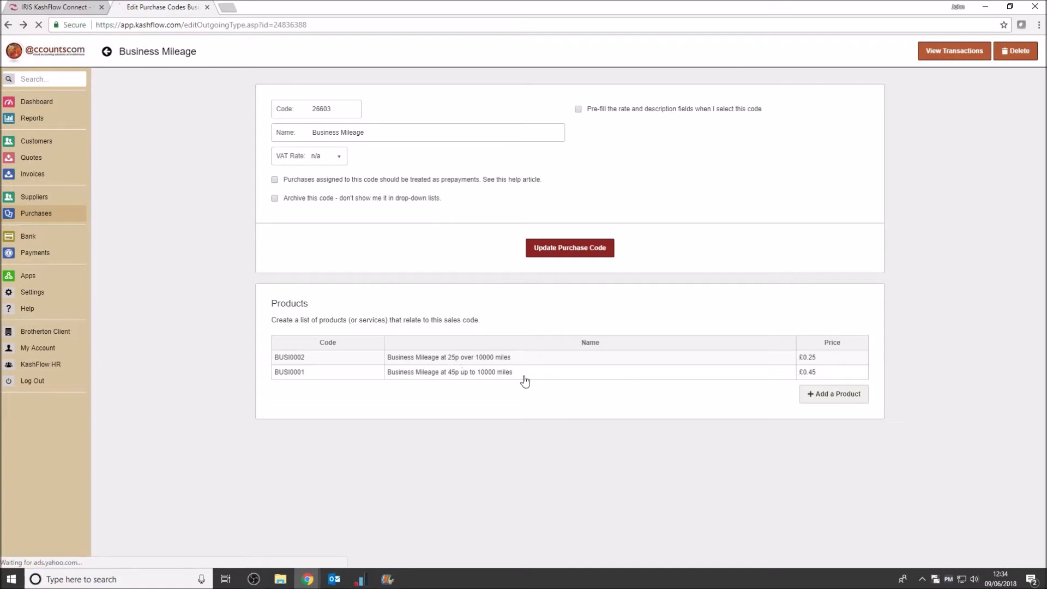
left_click(463, 361)
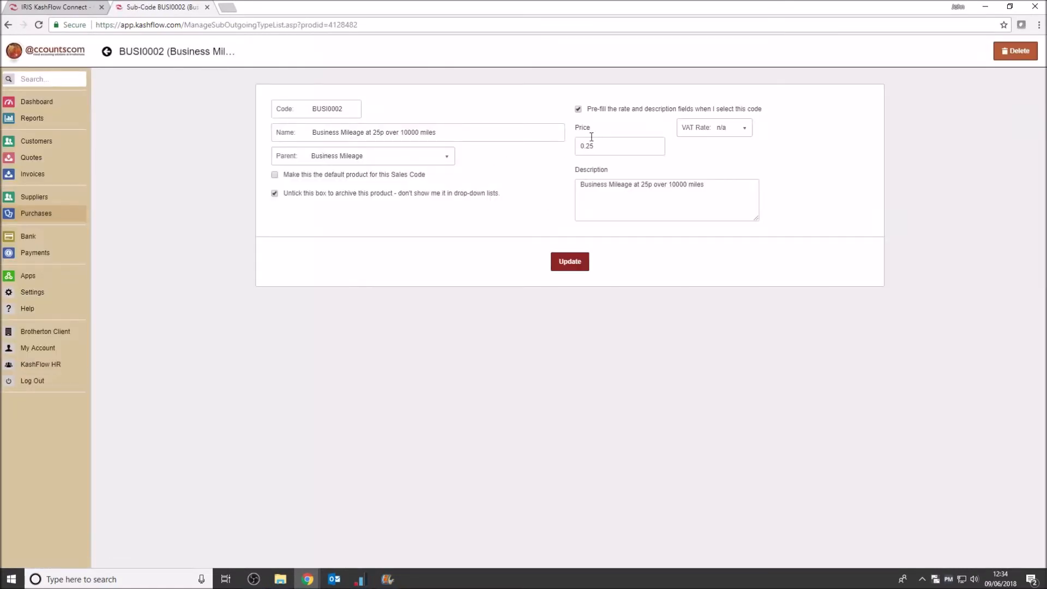
left_click(7, 25)
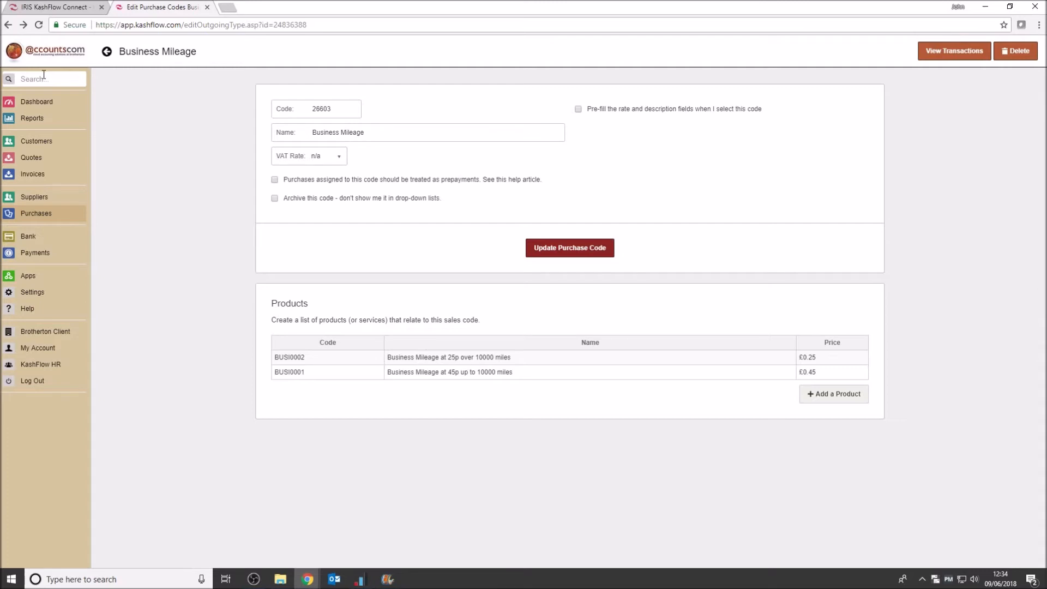
left_click(38, 195)
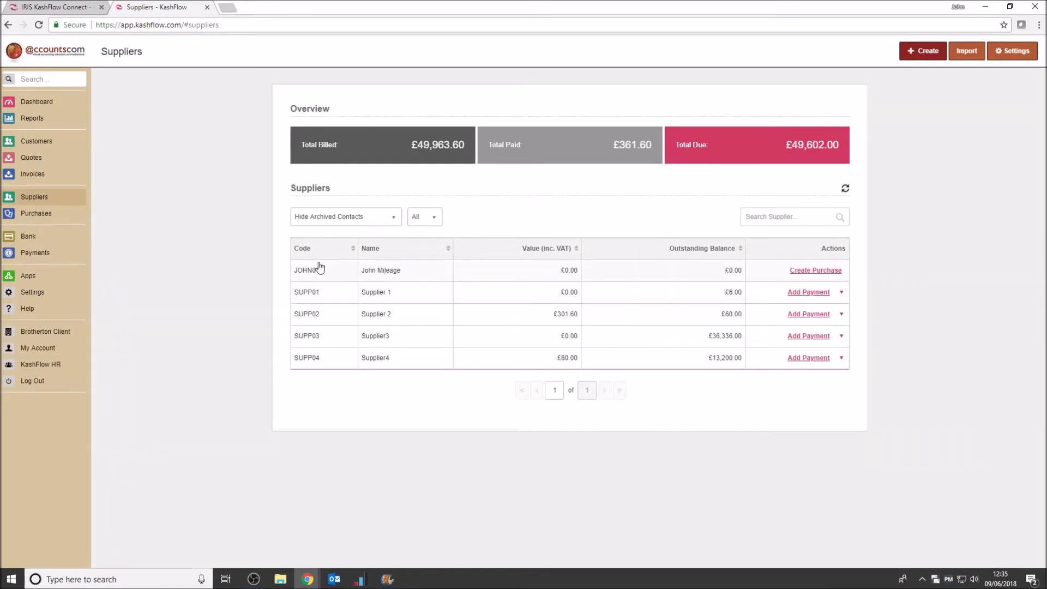
left_click(381, 271)
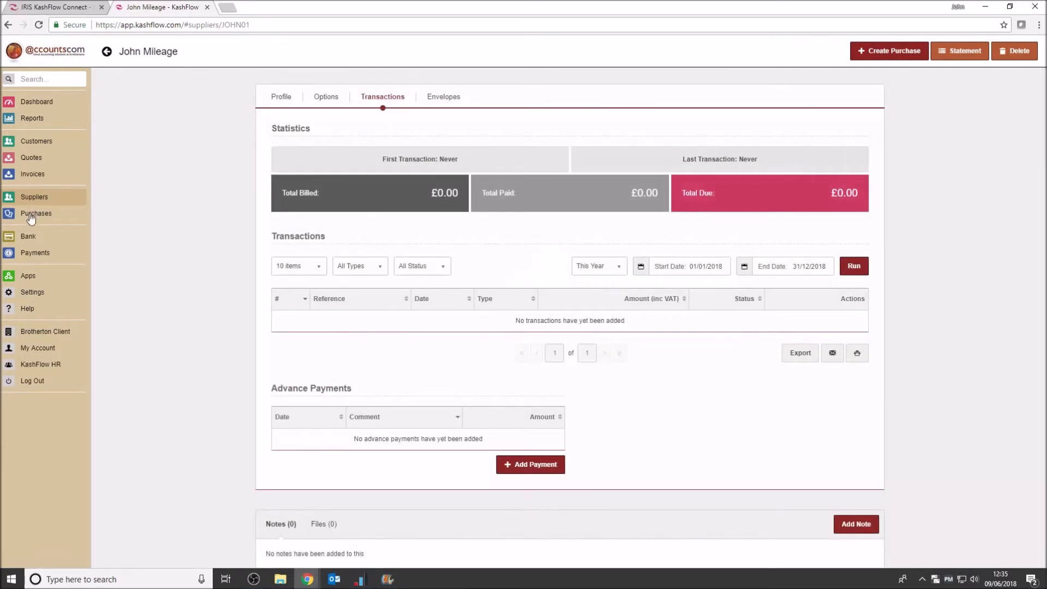
Create a new purchase with the mileage supplier selected
left_click(34, 214)
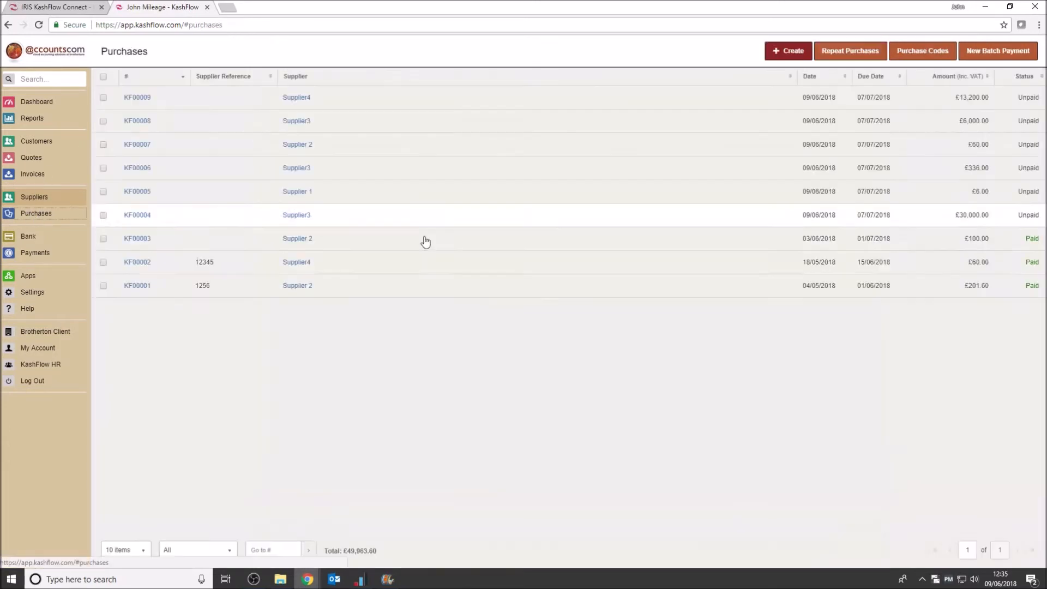
left_click(787, 52)
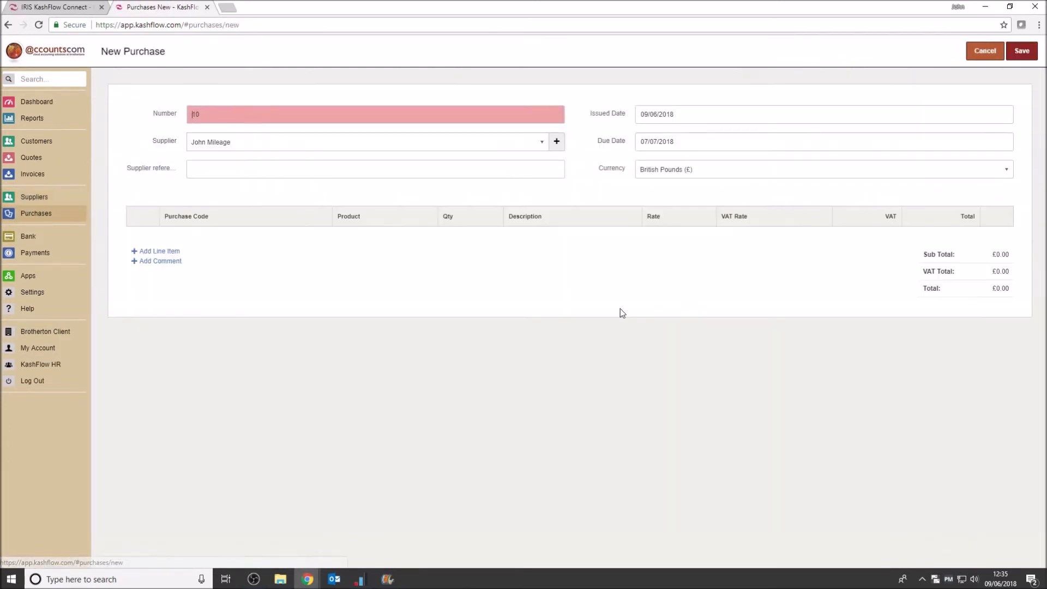
left_click(539, 141)
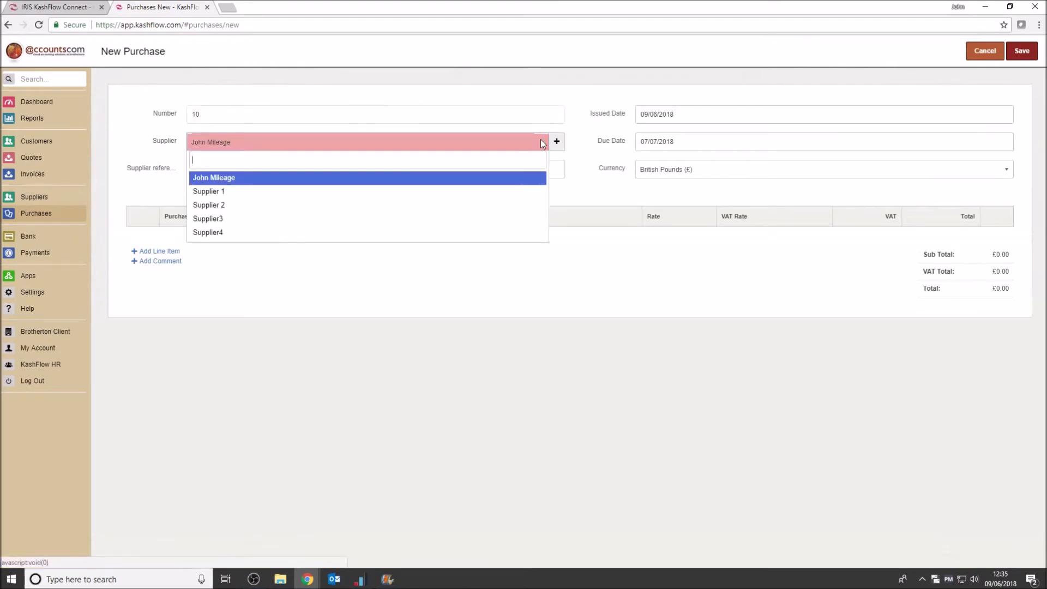
left_click(493, 180)
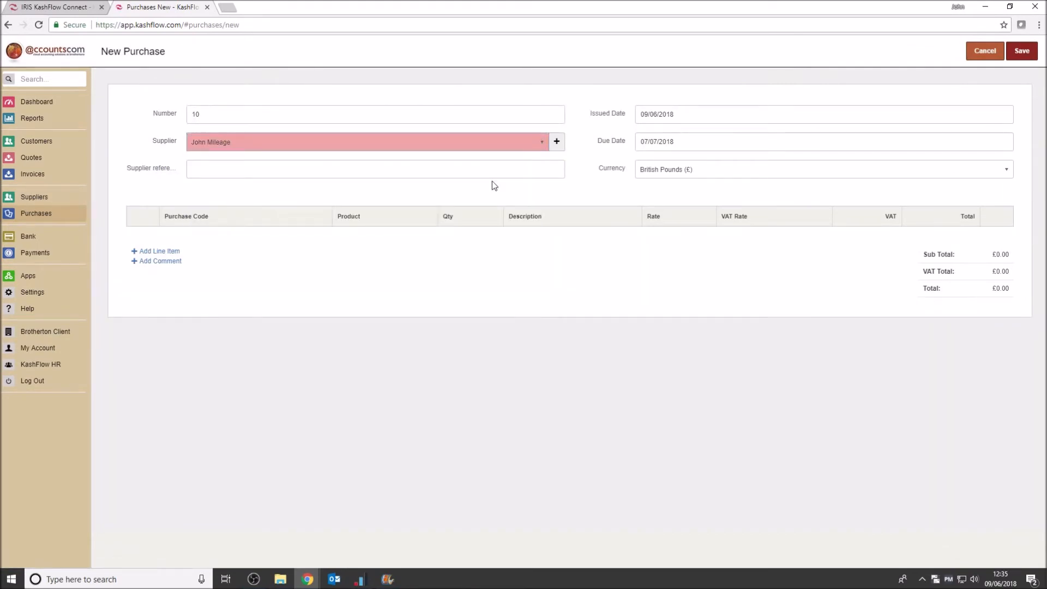
Add a line item to the purchase using the Business Mileage purchase code
left_click(150, 251)
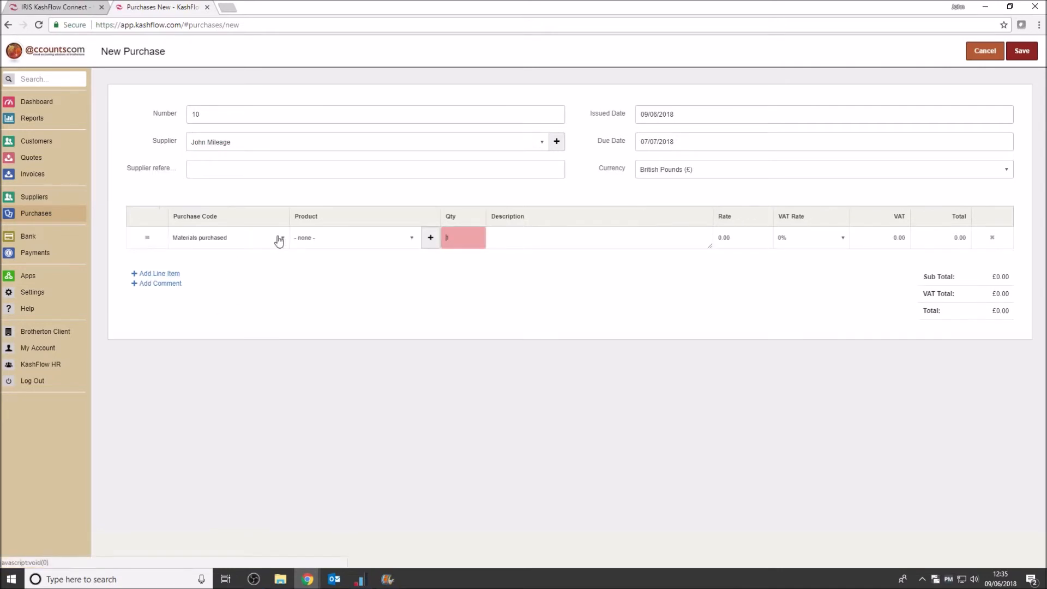
left_click(247, 242)
type("bu")
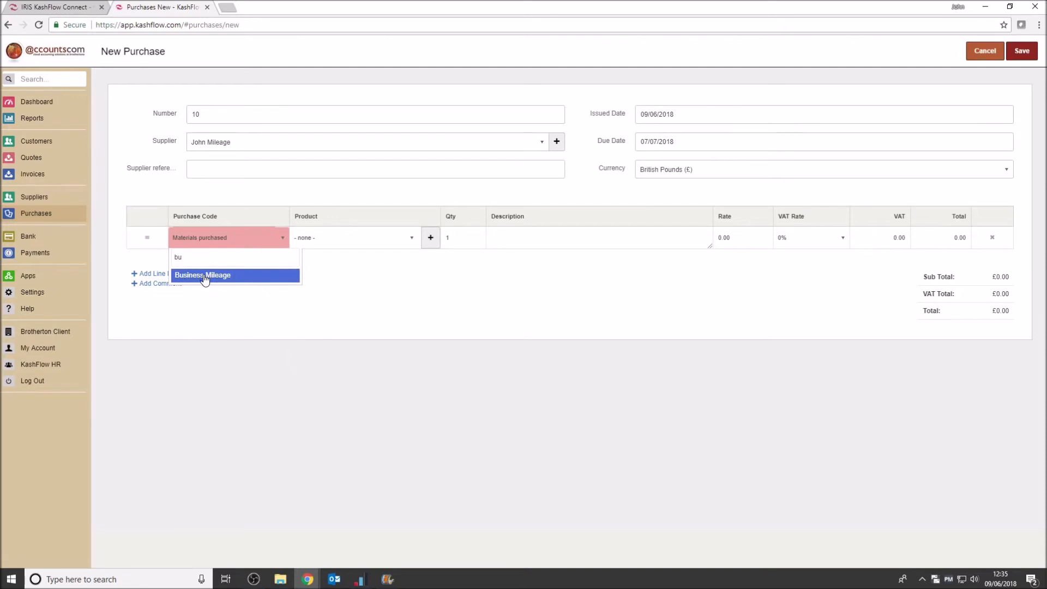
left_click(204, 278)
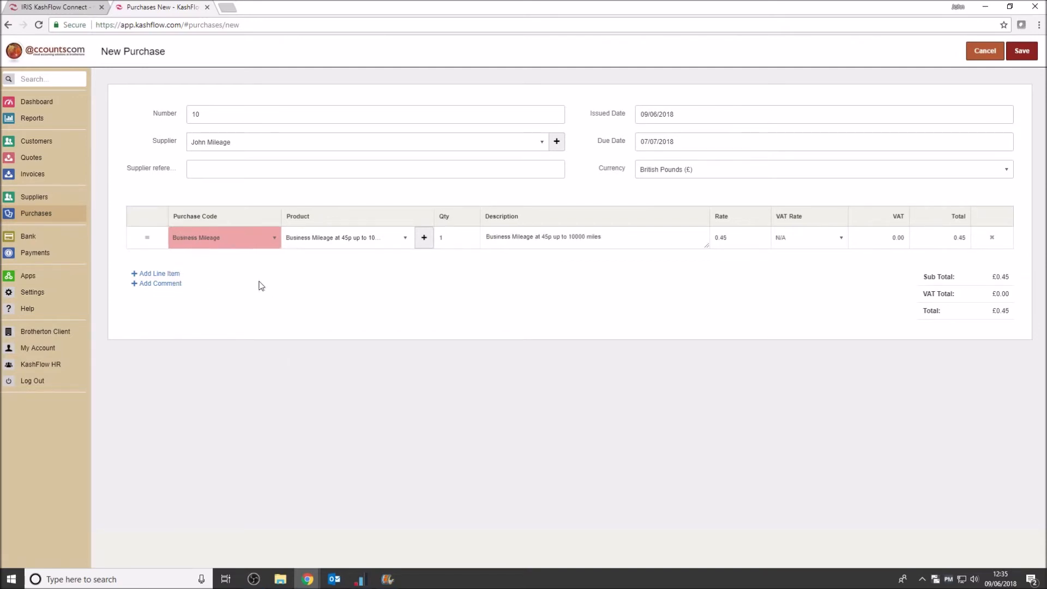
Switch the line item's product between the 25p and 45p mileage products, finishing on the 45p one
left_click(405, 238)
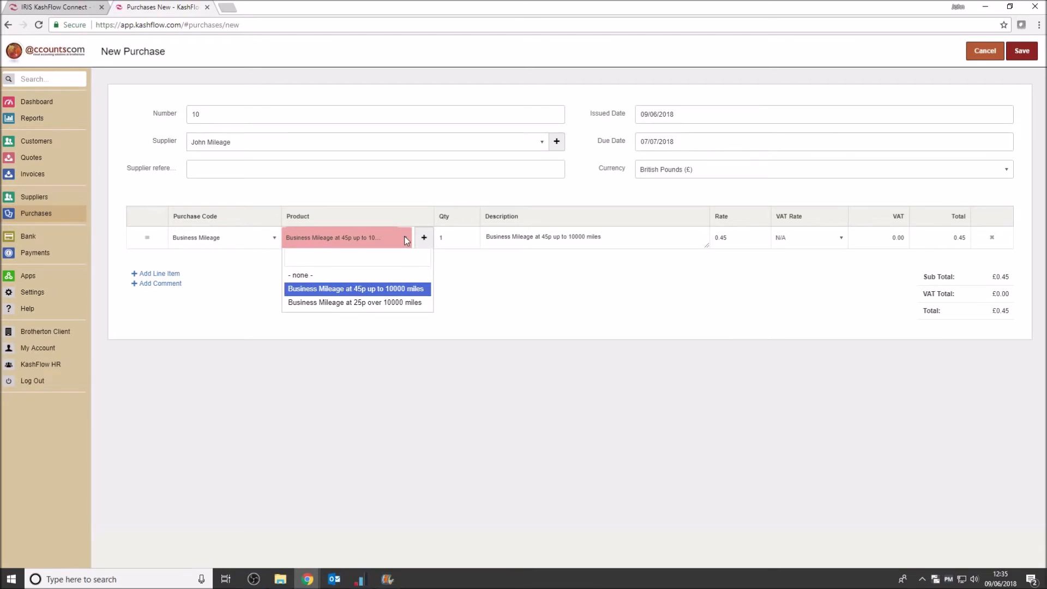
left_click(391, 302)
left_click(406, 240)
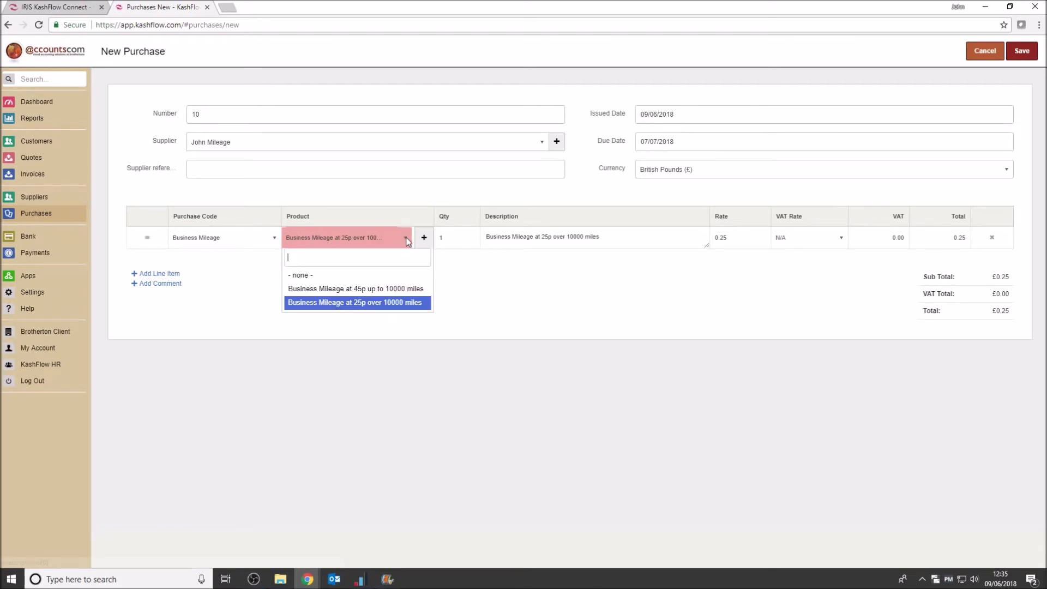
left_click(376, 288)
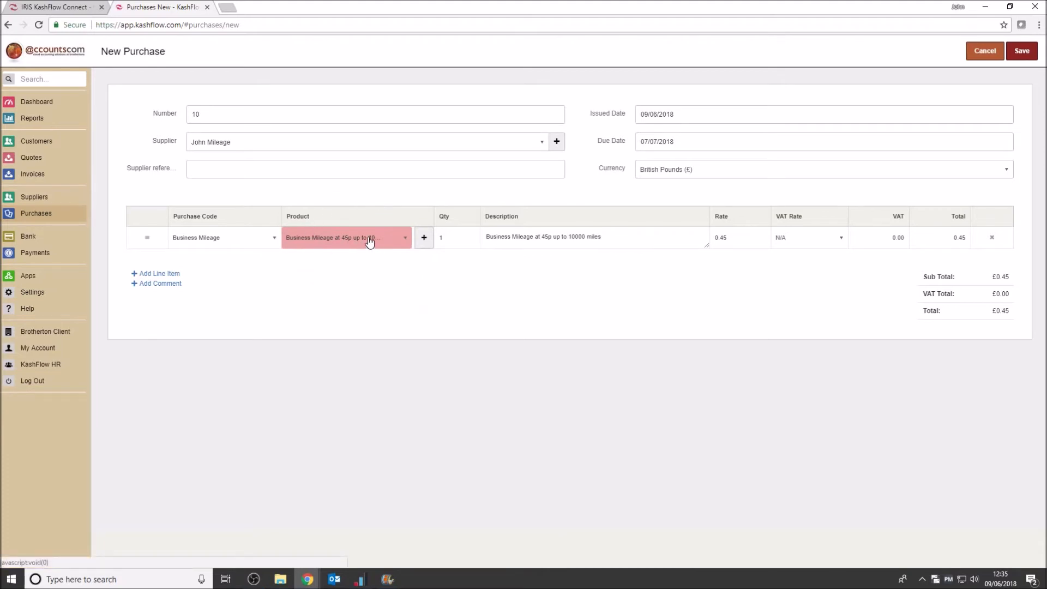
left_click(406, 238)
left_click(381, 302)
left_click(405, 238)
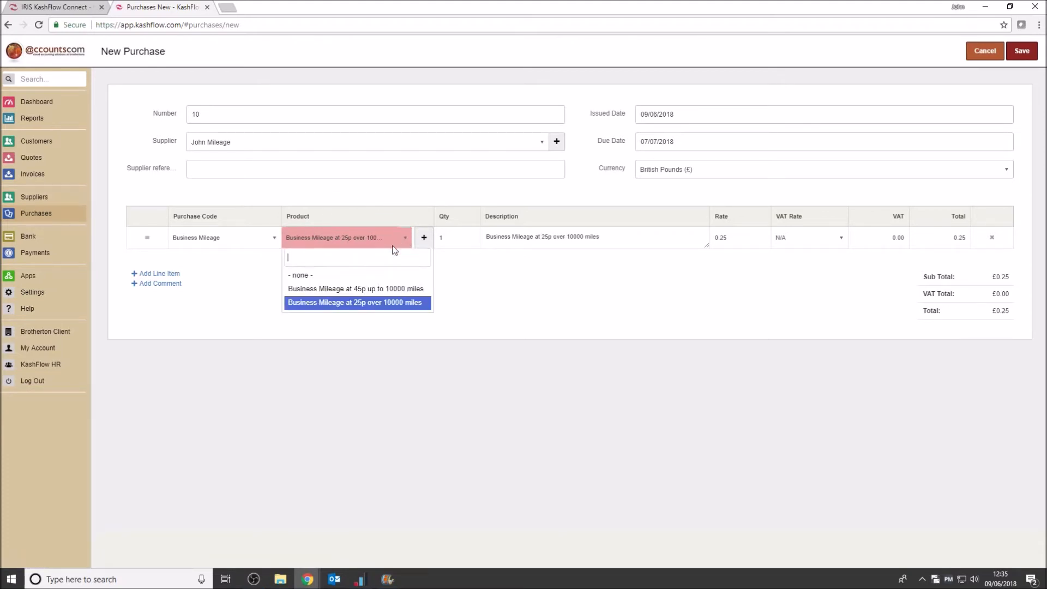
left_click(375, 289)
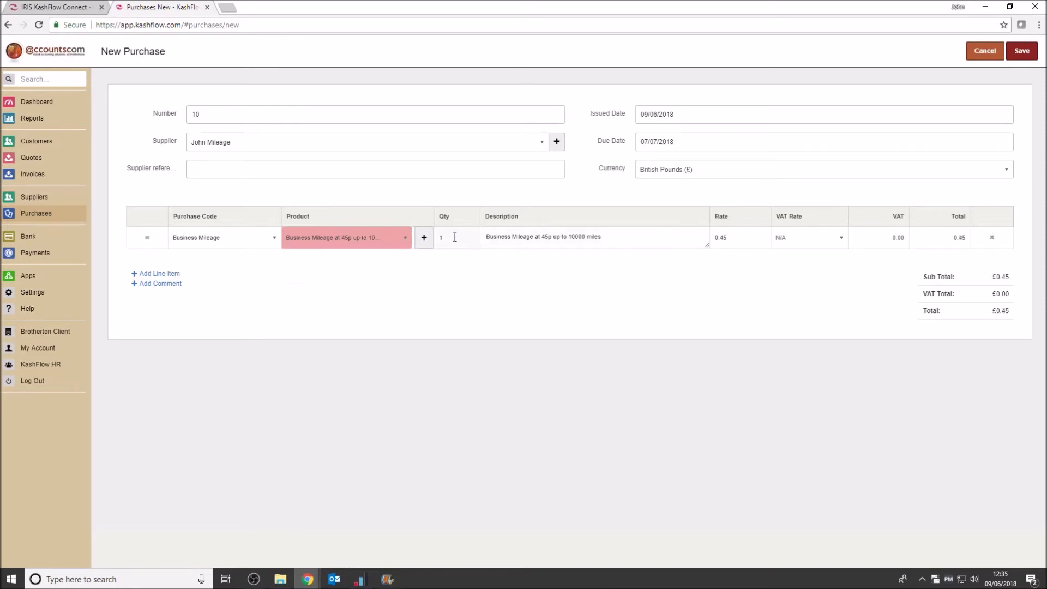
Set the line's quantity to 2000, append "MAY 18" to its description, and save the purchase
left_click(455, 237)
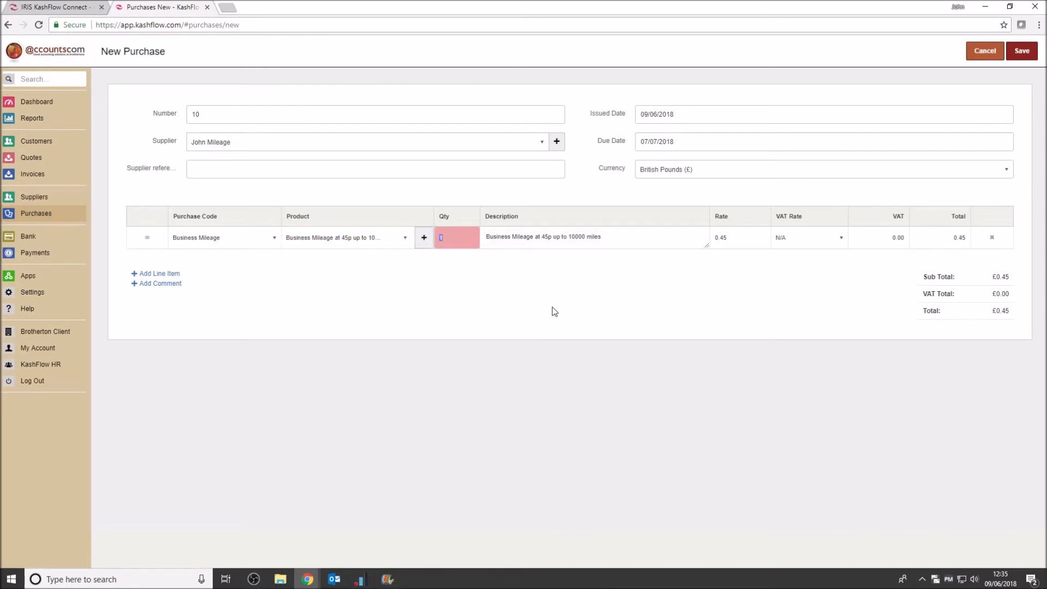
type("2000")
left_click(616, 235)
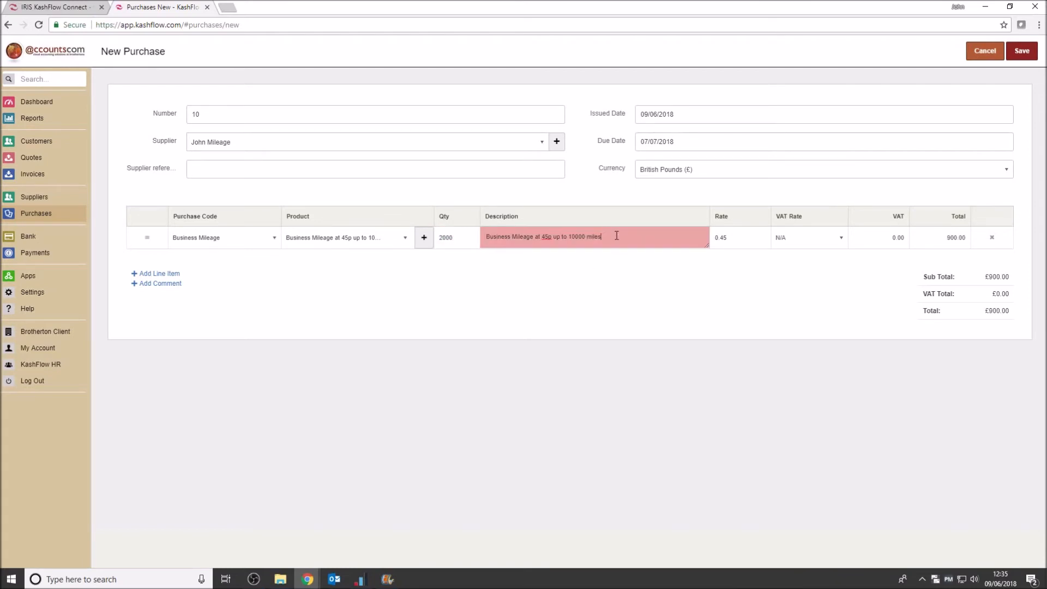
type("MAY 18")
left_click(621, 265)
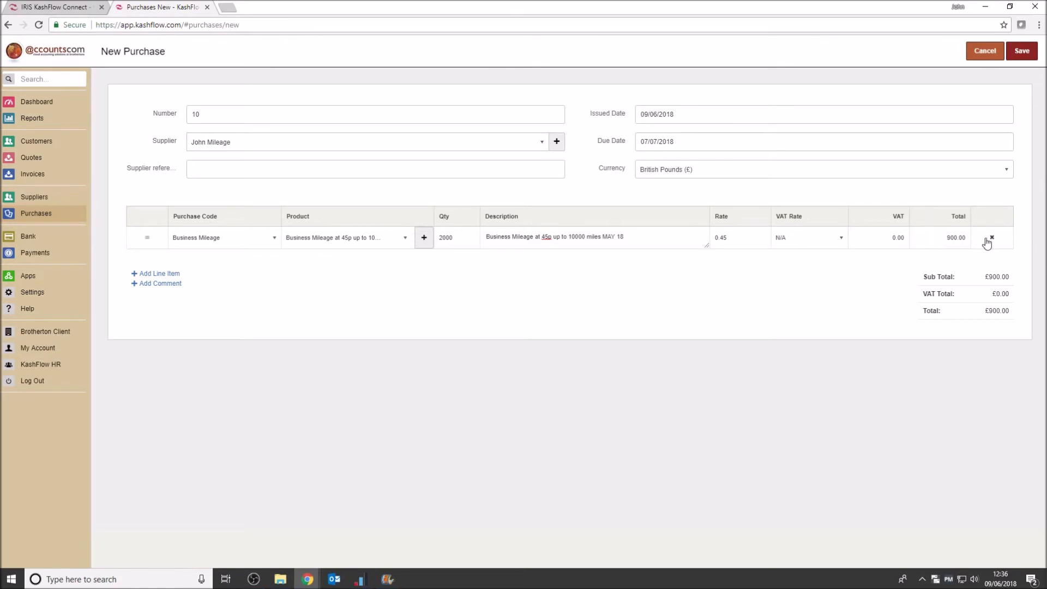
left_click(1028, 49)
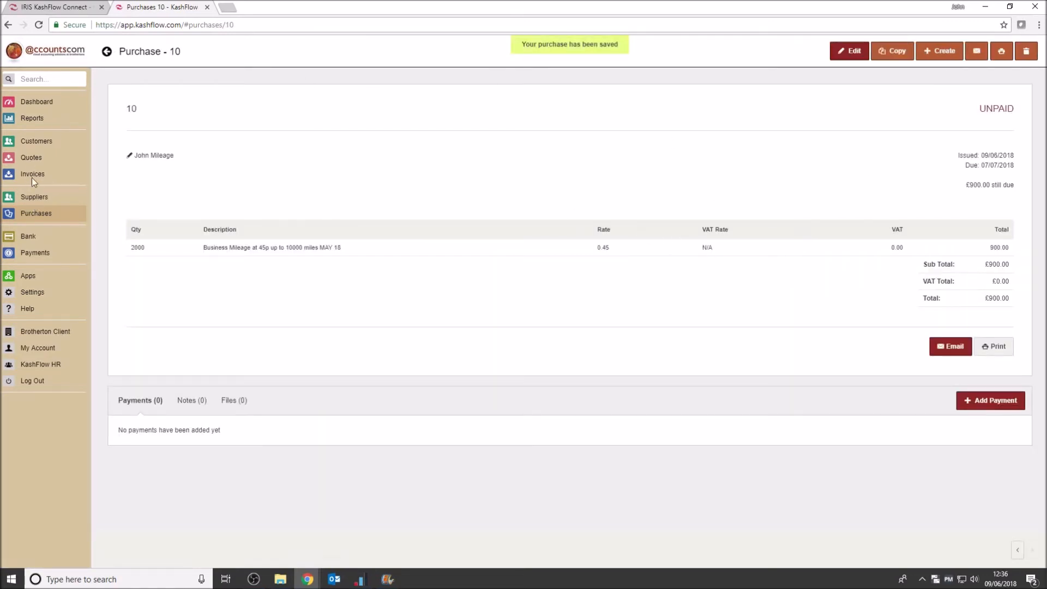
Look through the purchases list and the mileage supplier's transactions, opening purchase 10 and returning to the supplier's transactions
left_click(37, 214)
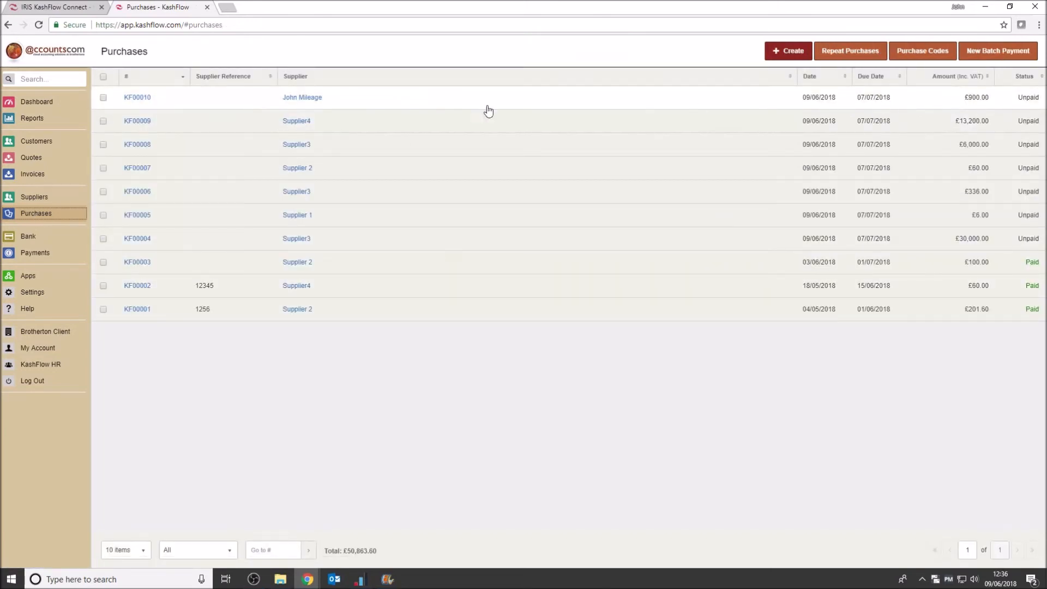
left_click(35, 197)
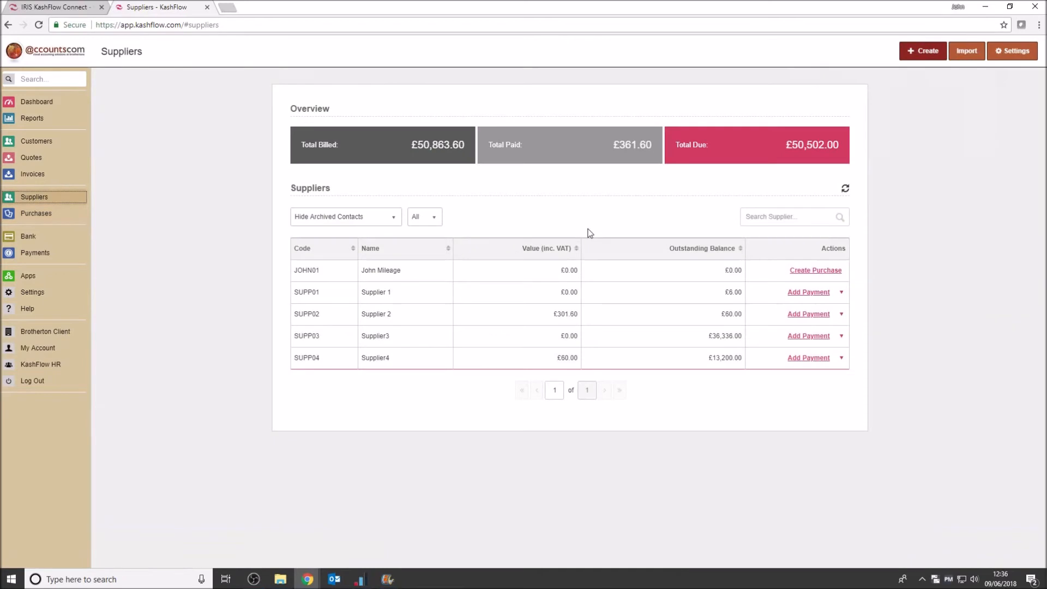
left_click(391, 274)
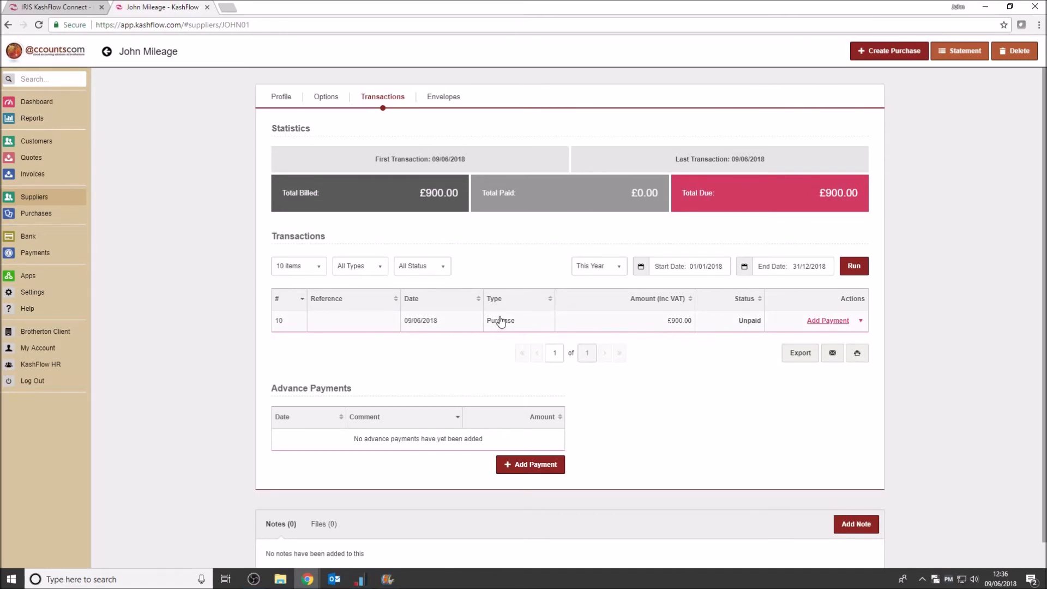
left_click(435, 322)
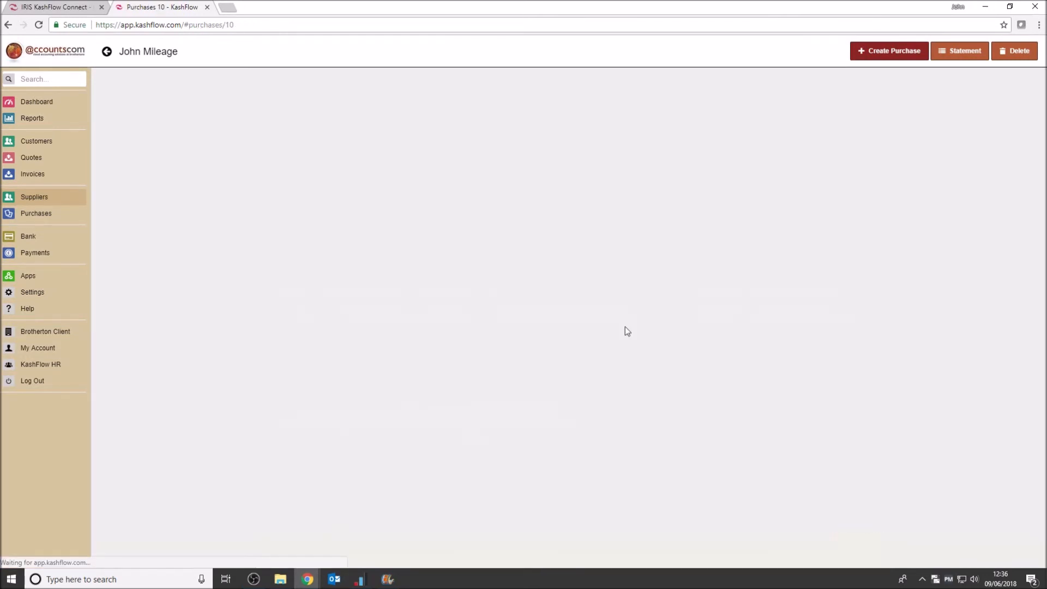
left_click(15, 26)
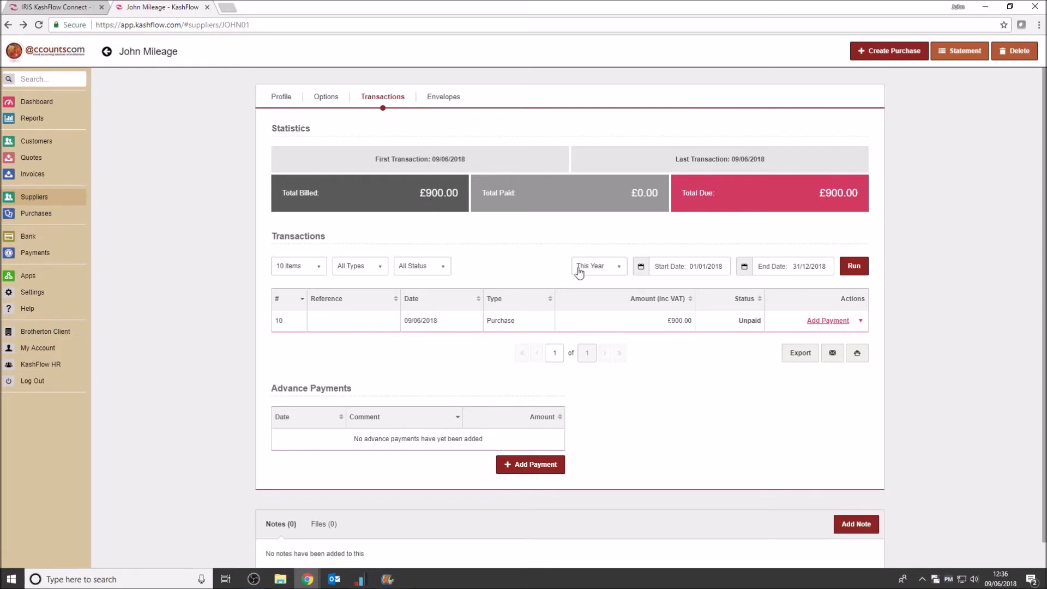
Record a £500 cheque payment against purchase 10 from account Brotherton 1, with the note "Part Payment for May Mileage"
left_click(838, 325)
left_click(357, 261)
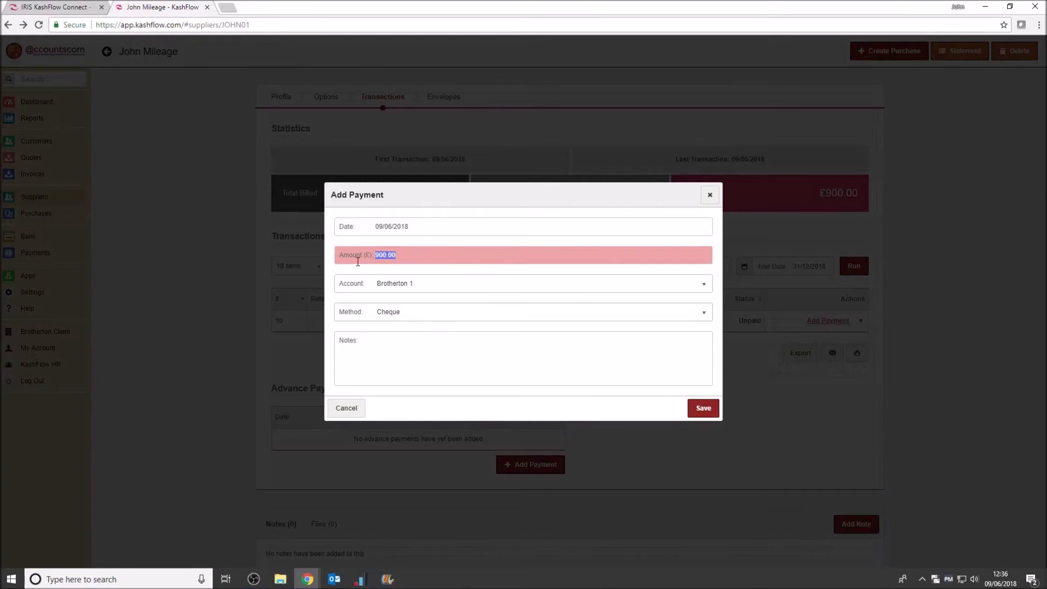
type("5")
left_click(419, 287)
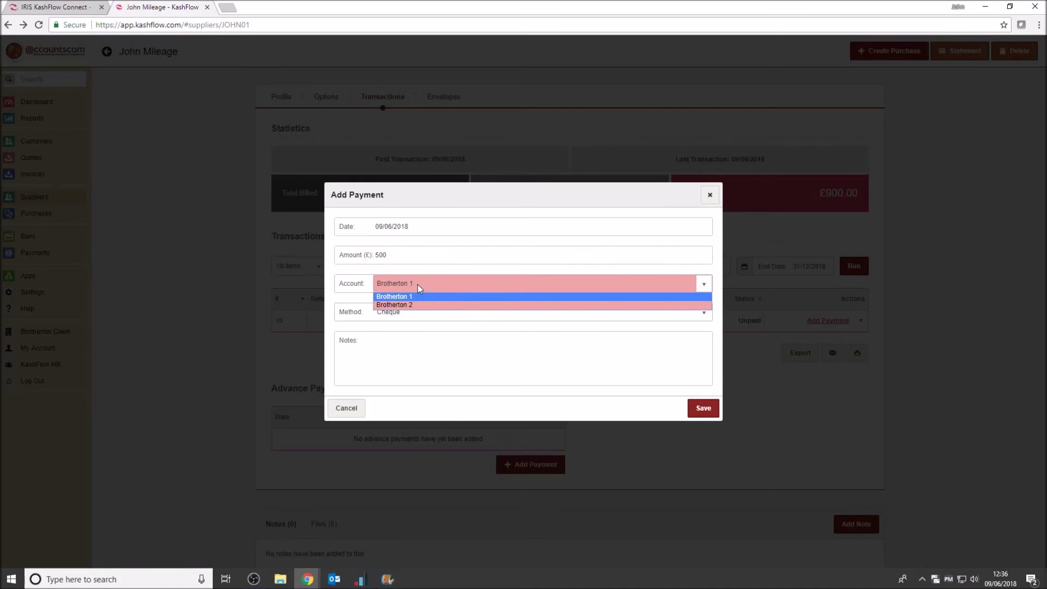
left_click(418, 284)
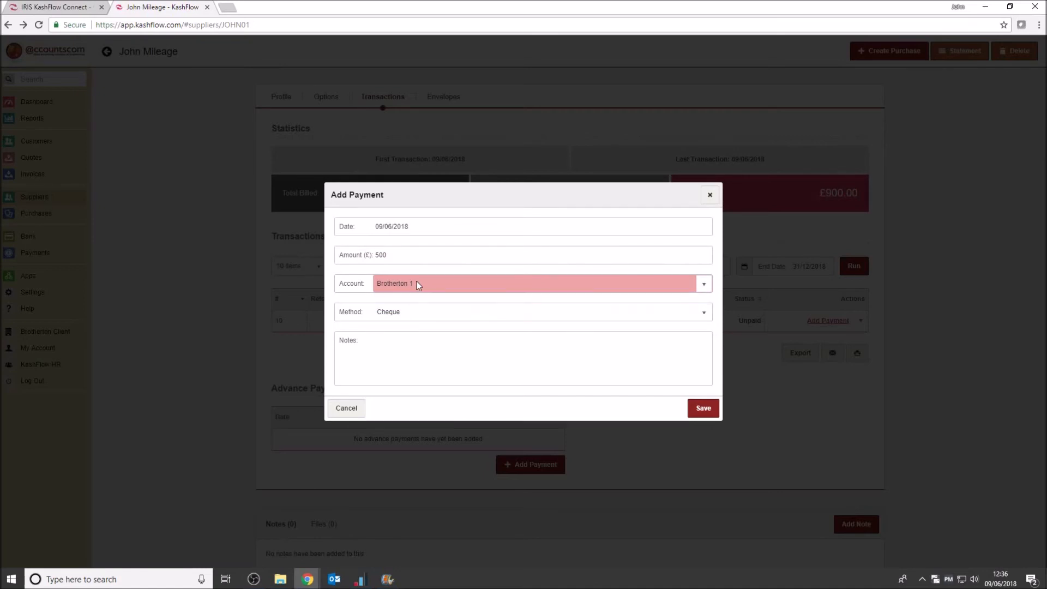
left_click(410, 312)
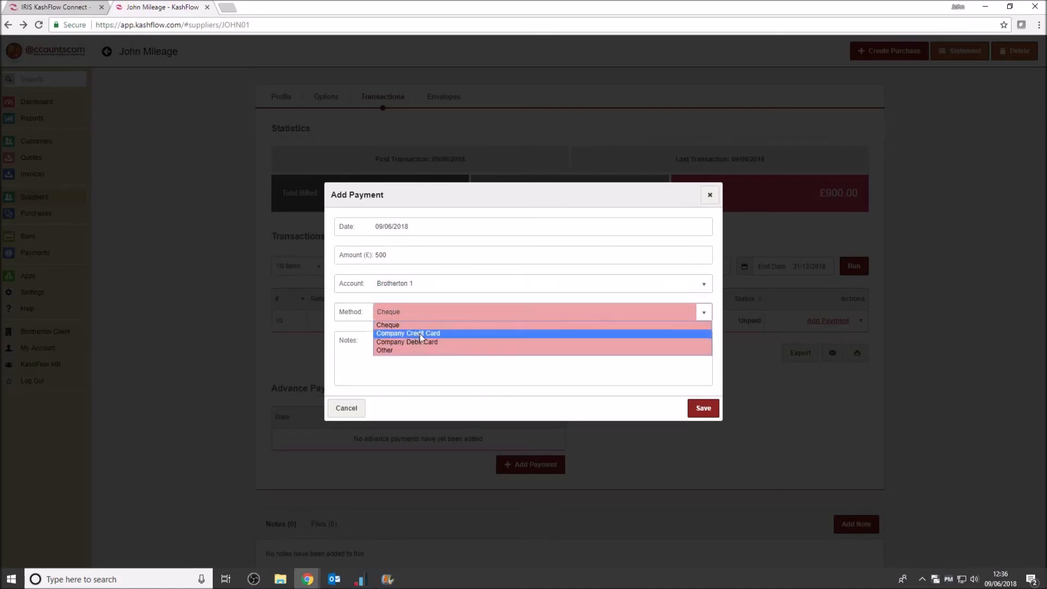
left_click(440, 326)
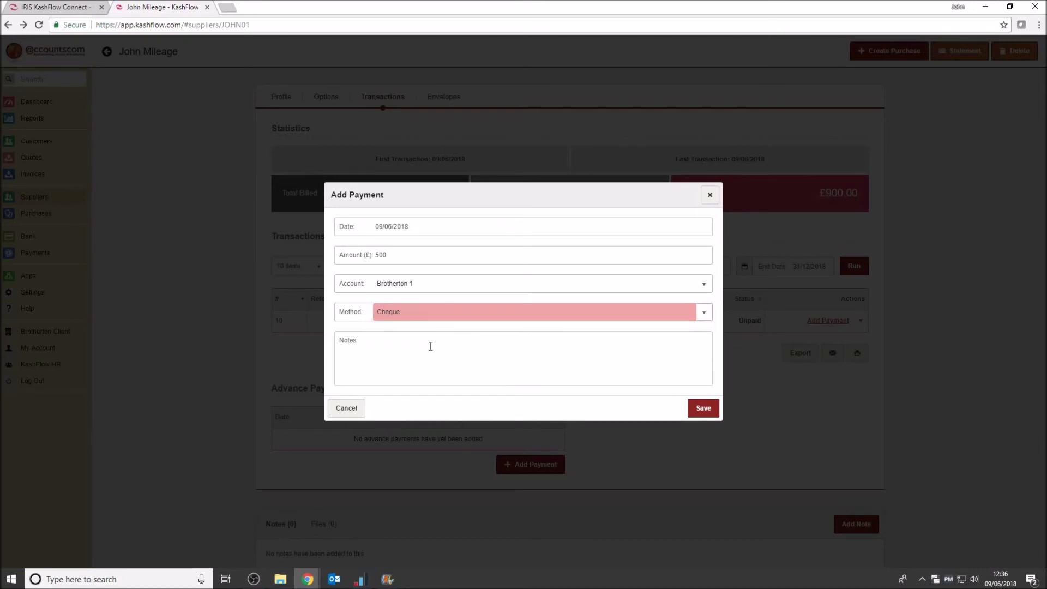
left_click(390, 341)
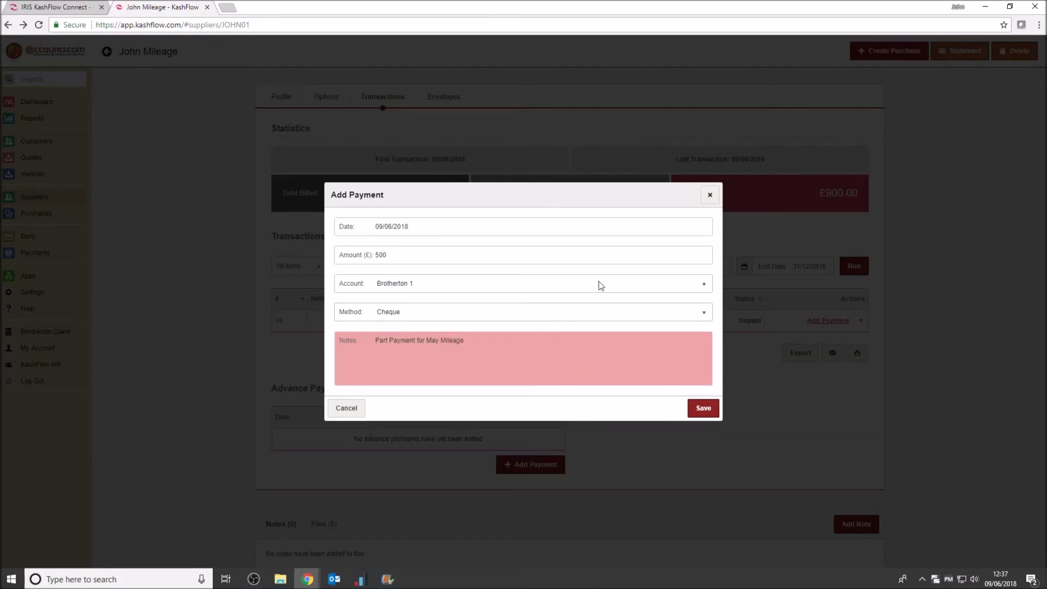
left_click(703, 414)
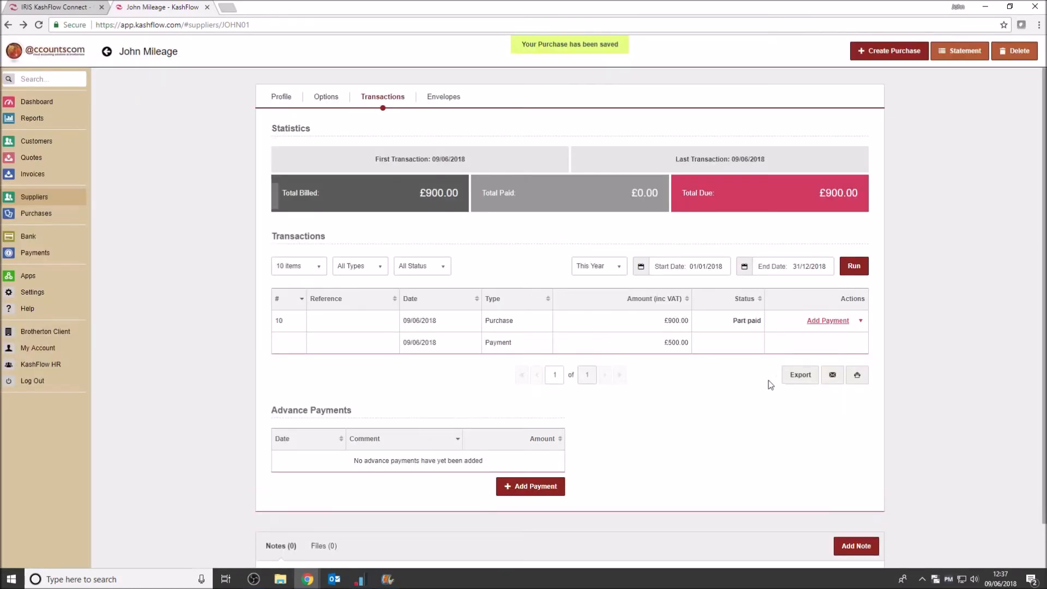
Review the payment details on purchase 10 and the mileage supplier's billed, paid and due figures
left_click(415, 322)
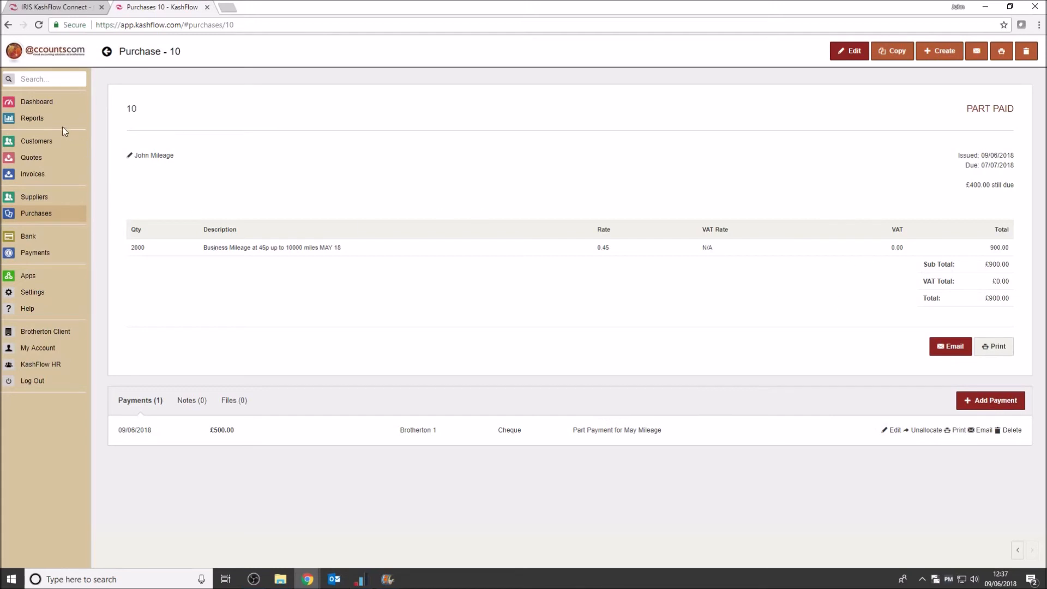
left_click(44, 202)
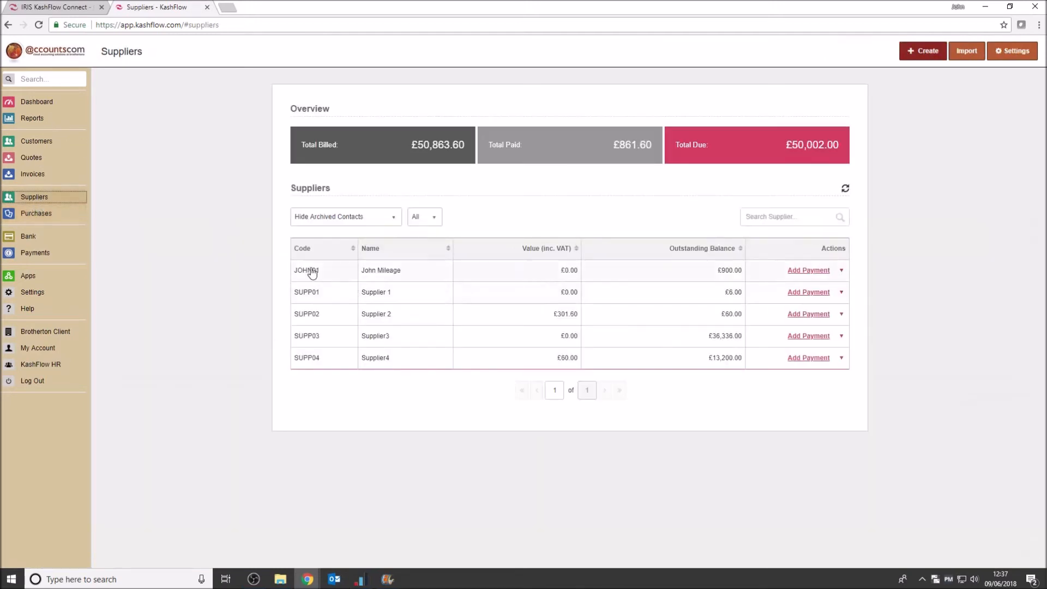
left_click(373, 270)
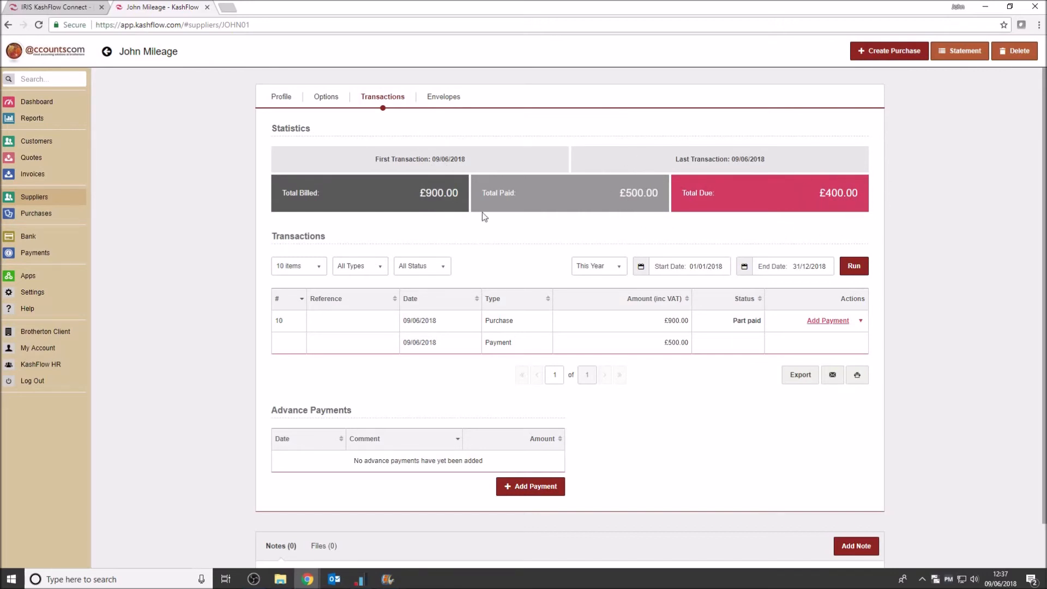
Create another new purchase with the mileage supplier selected
left_click(46, 216)
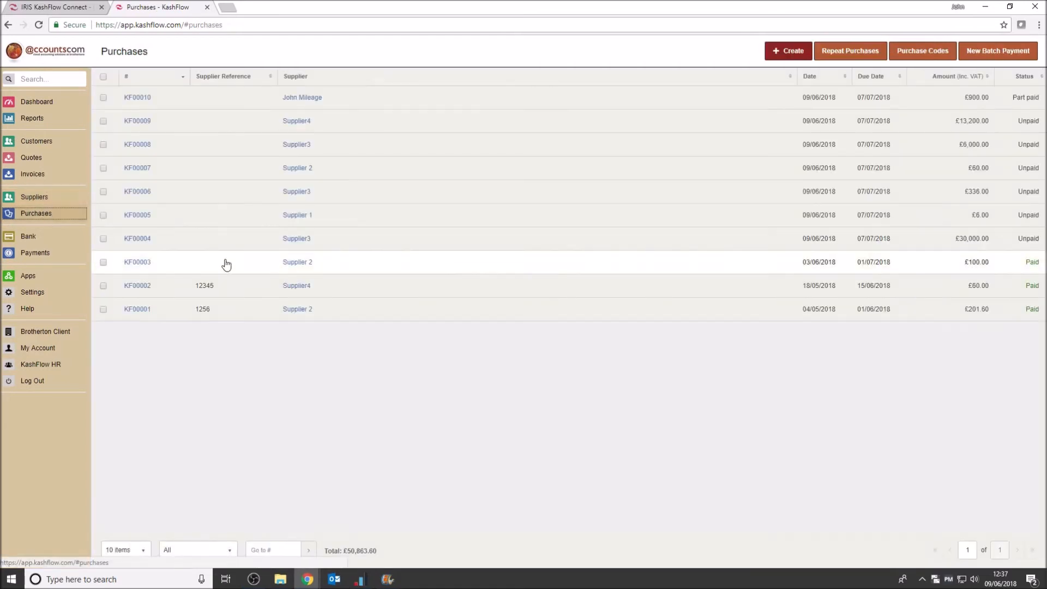
left_click(795, 53)
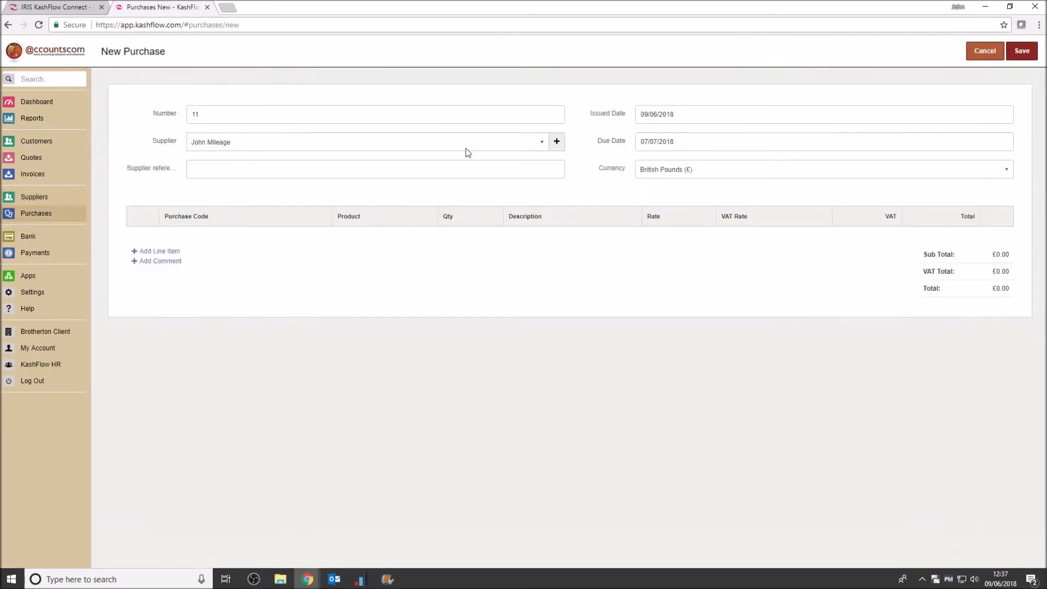
left_click(541, 143)
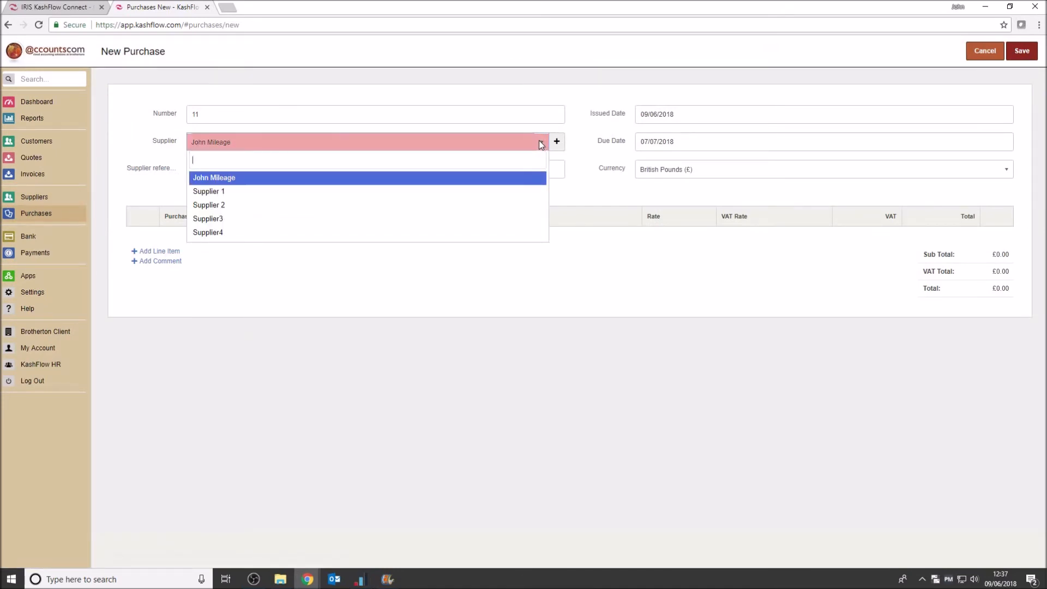
left_click(398, 181)
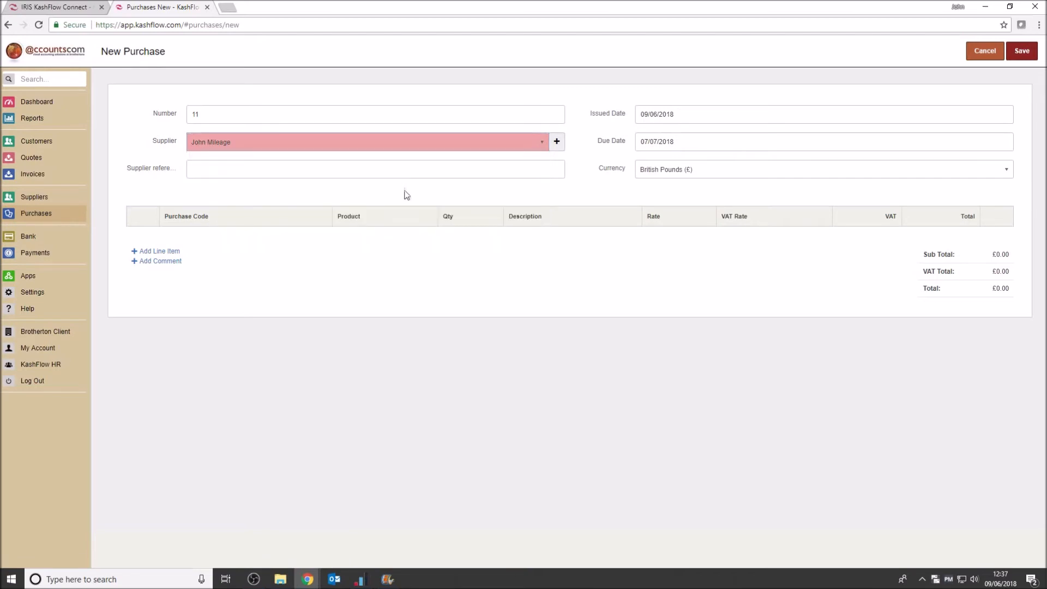
Add a line item with quantity 1 and the Business Mileage purchase code to the new purchase
left_click(160, 252)
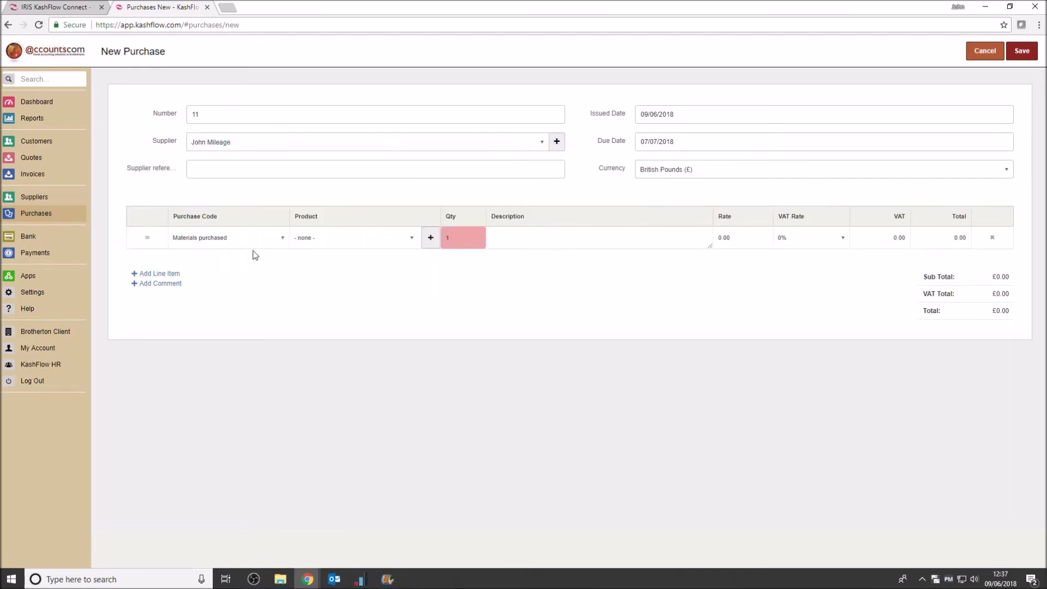
type("1")
left_click(236, 240)
type("bu")
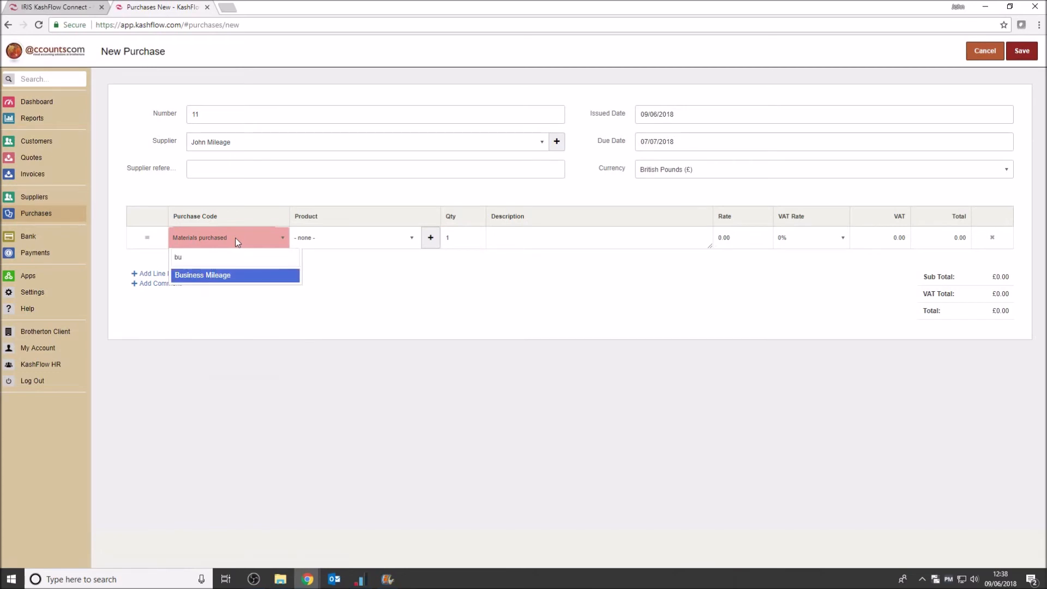
left_click(226, 277)
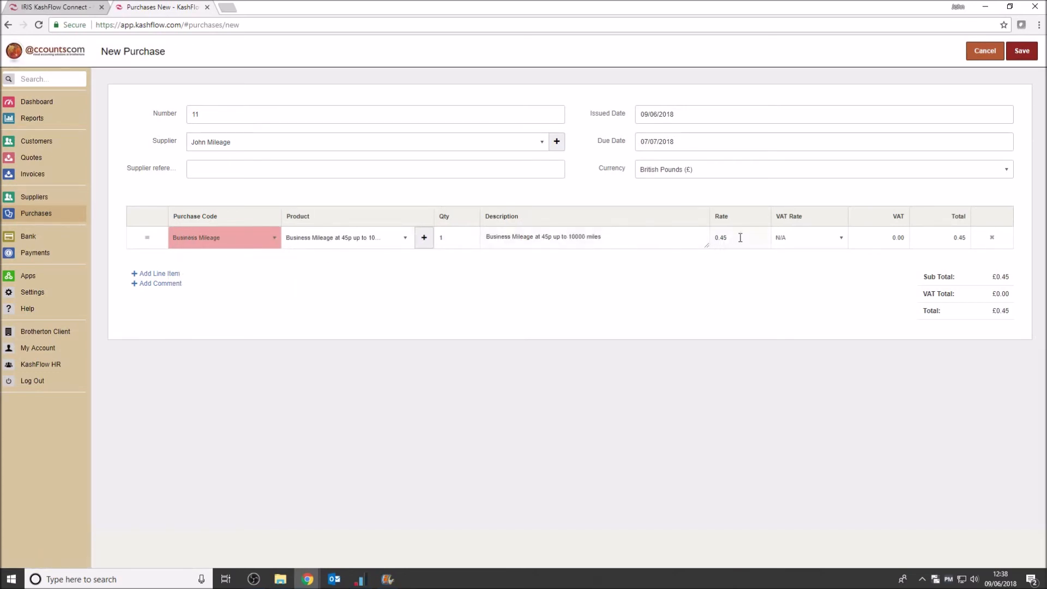
Set the mileage line's quantity to 1850, append "JUNE 18" to its description, and save the purchase
left_click(447, 237)
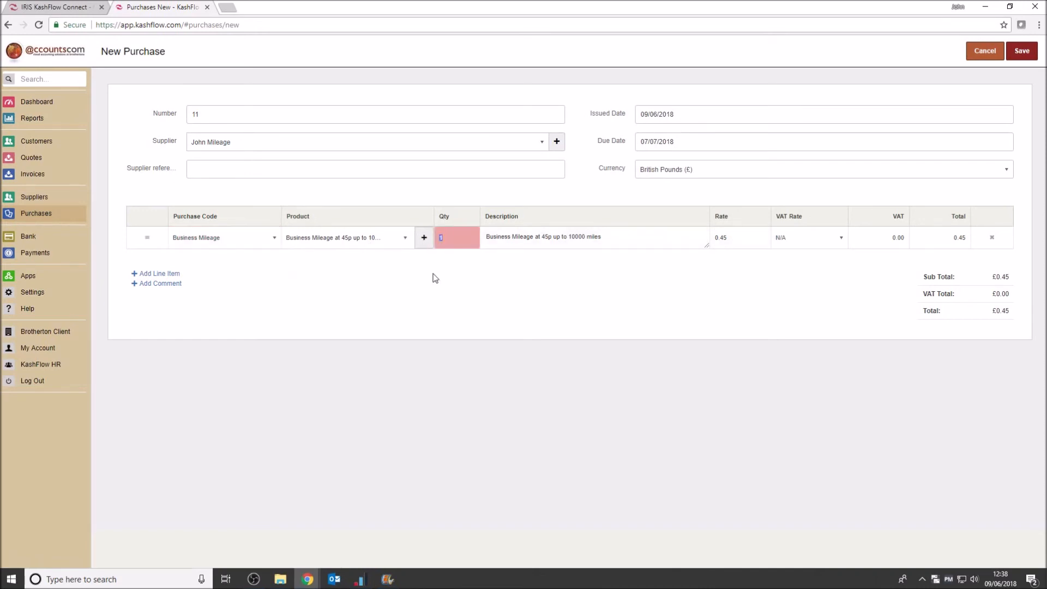
type("1850")
left_click(819, 245)
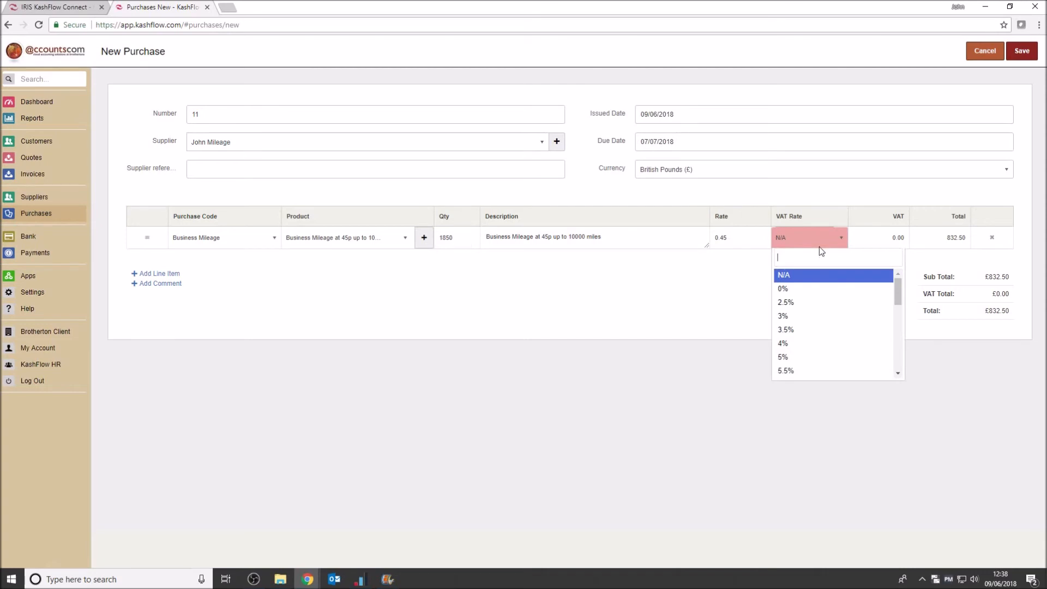
left_click(633, 233)
left_click(636, 235)
type("JUN")
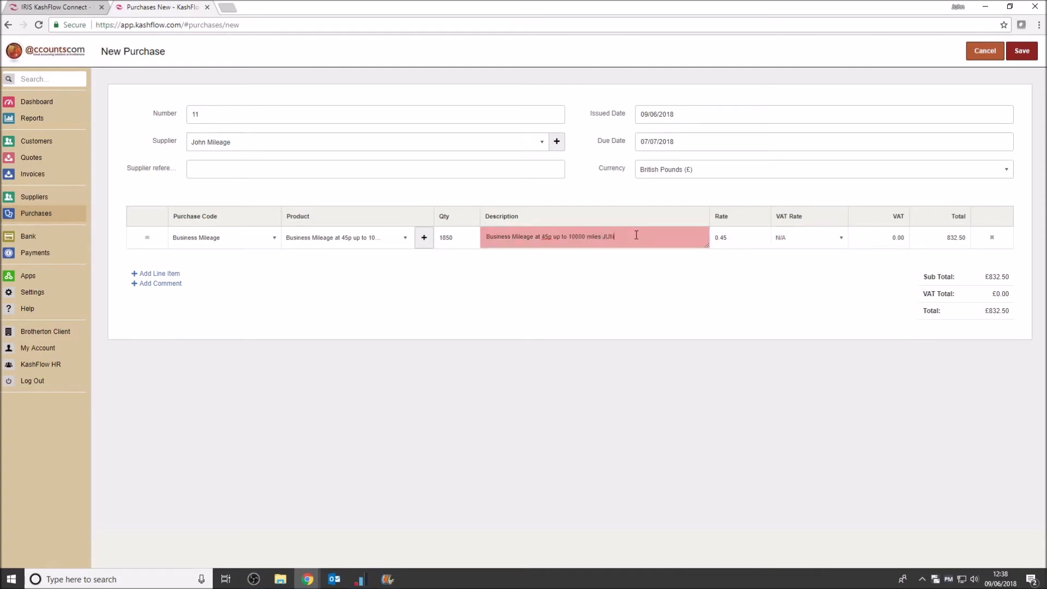
type("E 18")
left_click(1021, 51)
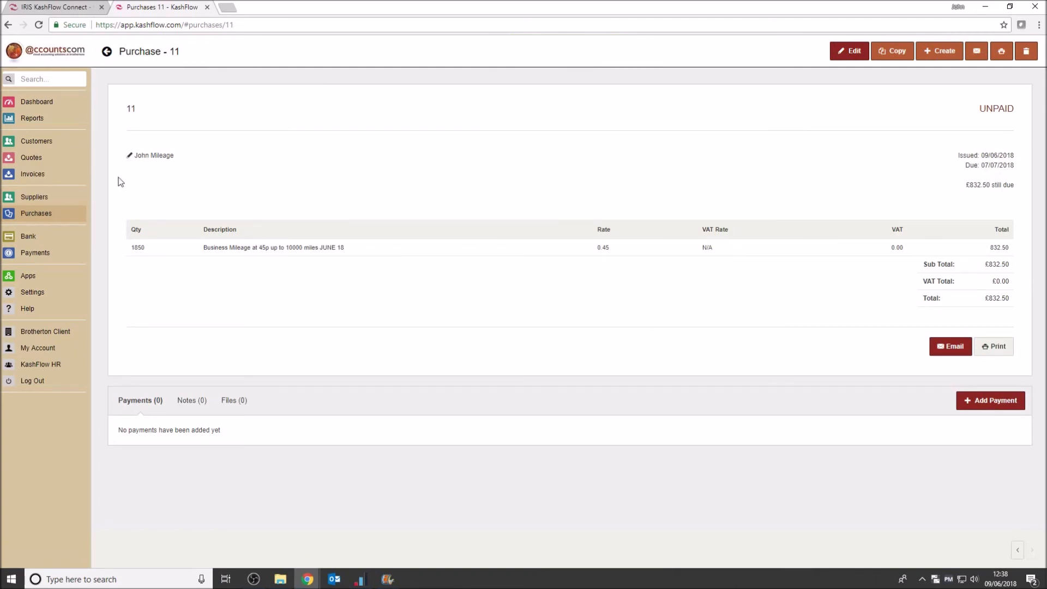
Refresh the supplier balances and record a £400.00 cheque payment from Brotherton 1 against the mileage supplier's purchase 10
left_click(48, 199)
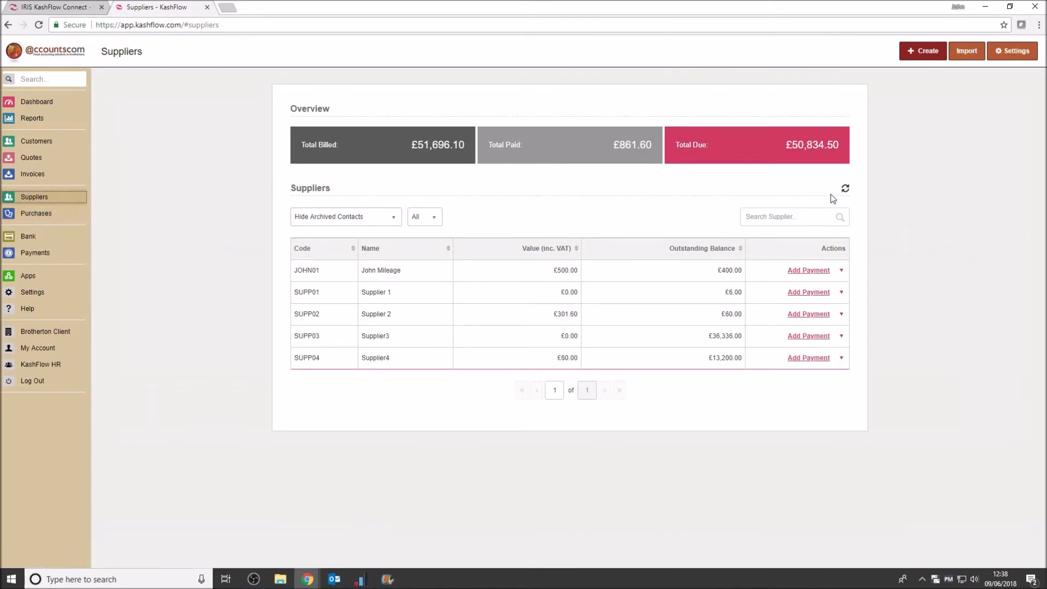
left_click(845, 188)
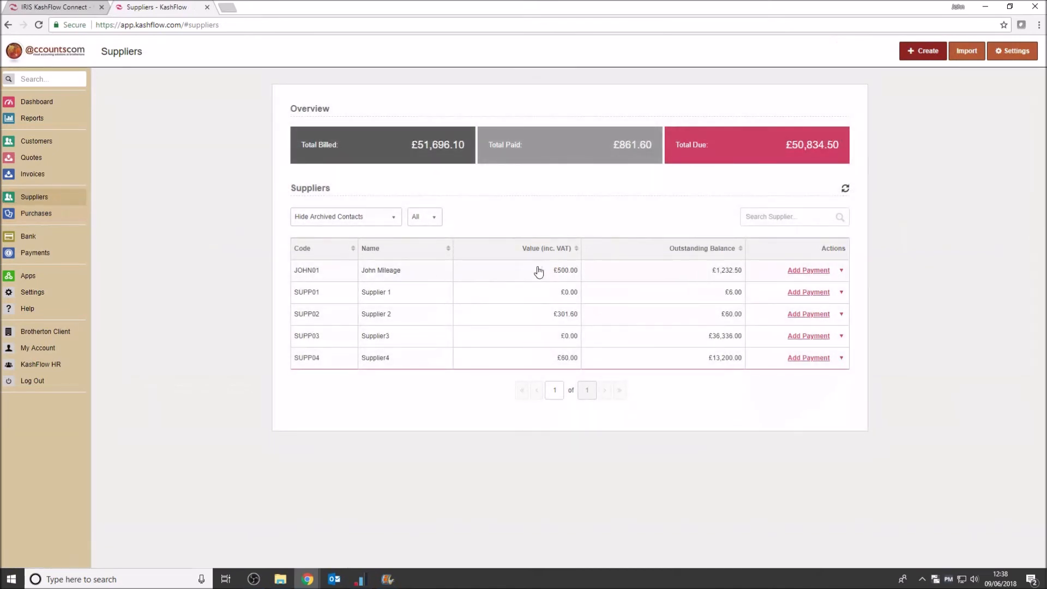
left_click(384, 270)
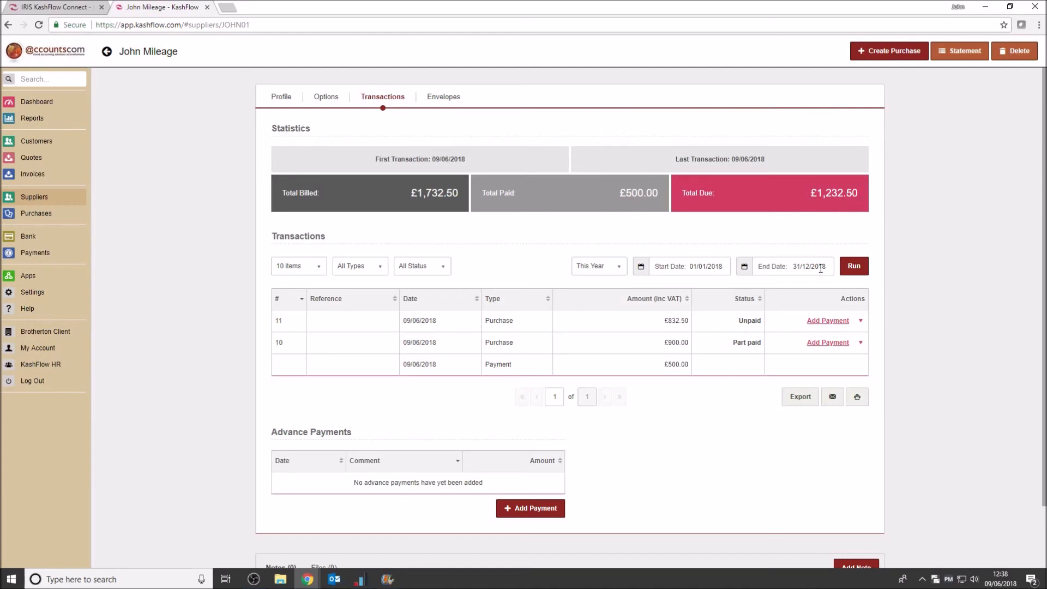
left_click(825, 343)
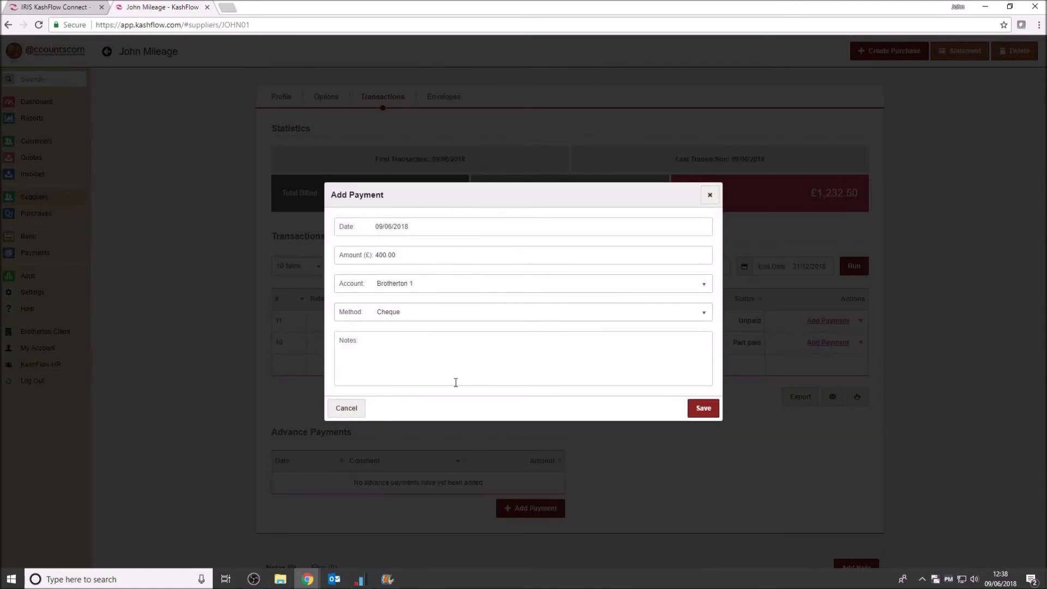
left_click(700, 414)
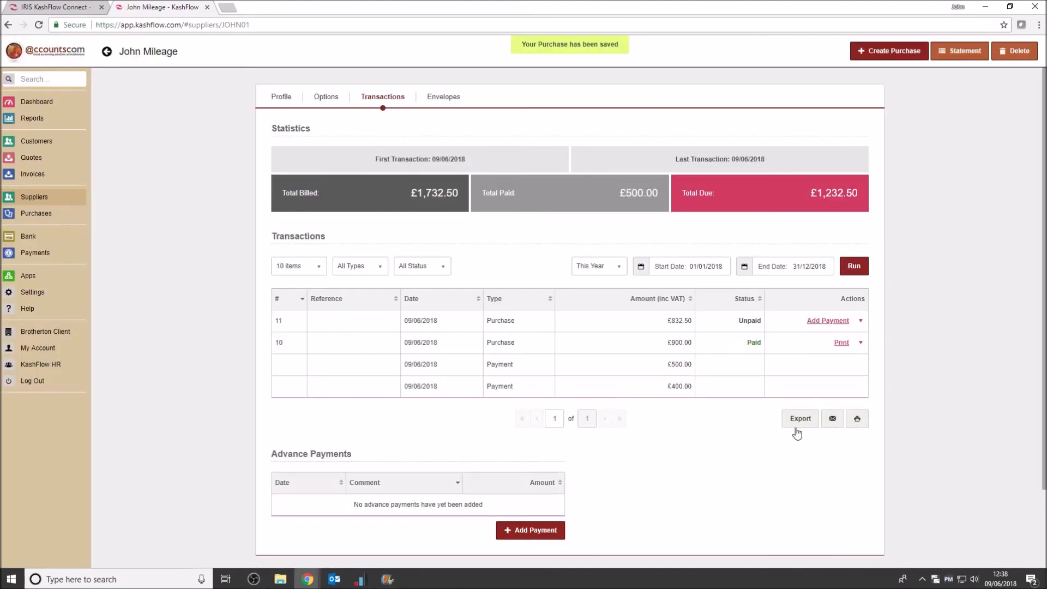
Record a £600 cheque payment from Brotherton 1 against the mileage supplier's purchase 11
left_click(815, 321)
left_click_drag(406, 248, 352, 254)
type("600")
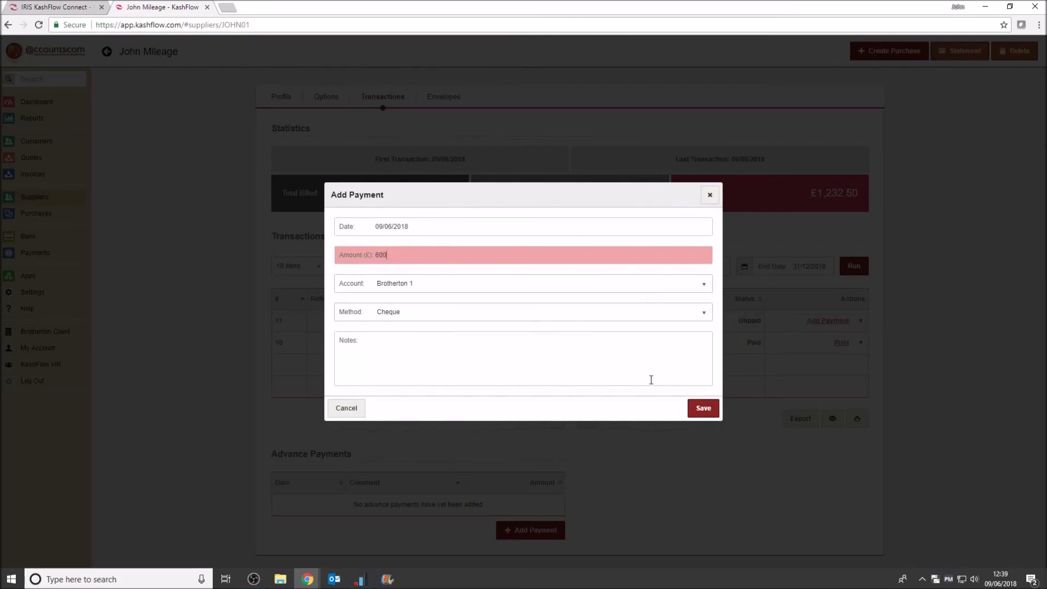
left_click(709, 412)
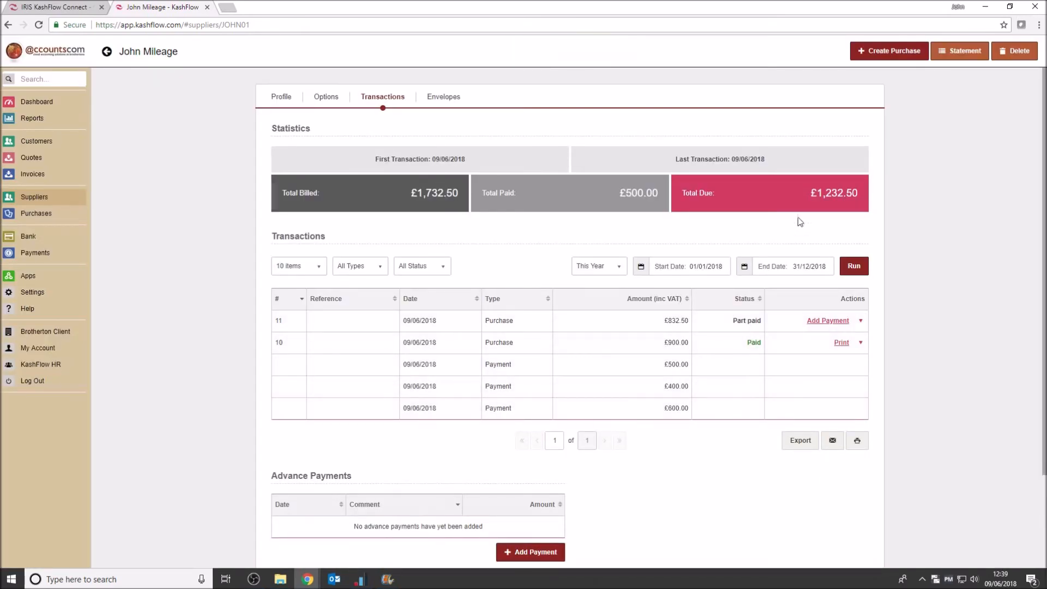
Refresh the supplier balances and check the mileage supplier's outstanding balance and transaction history
left_click(35, 197)
left_click(844, 191)
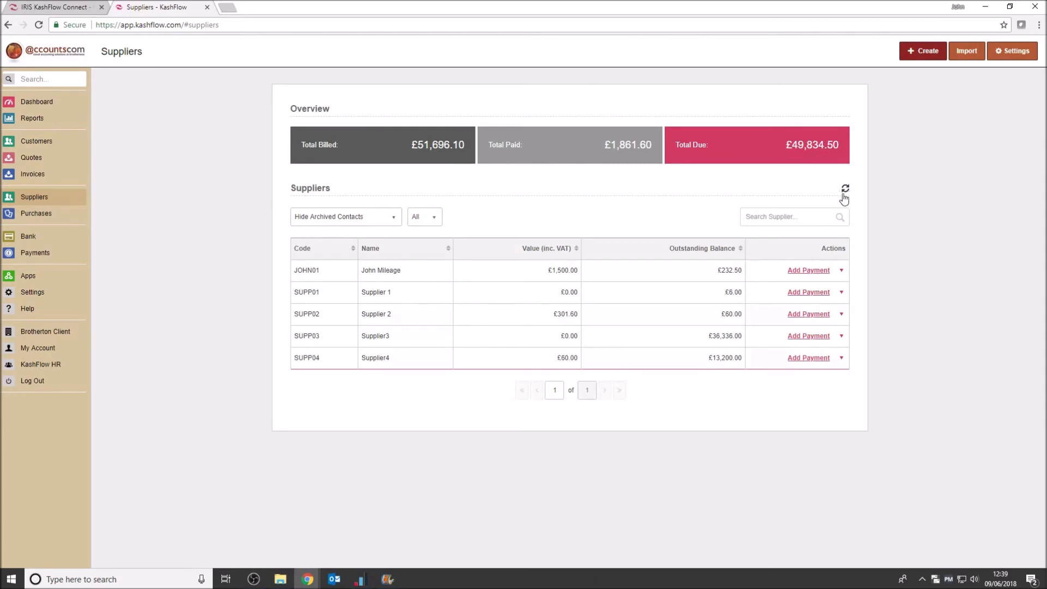
left_click(382, 270)
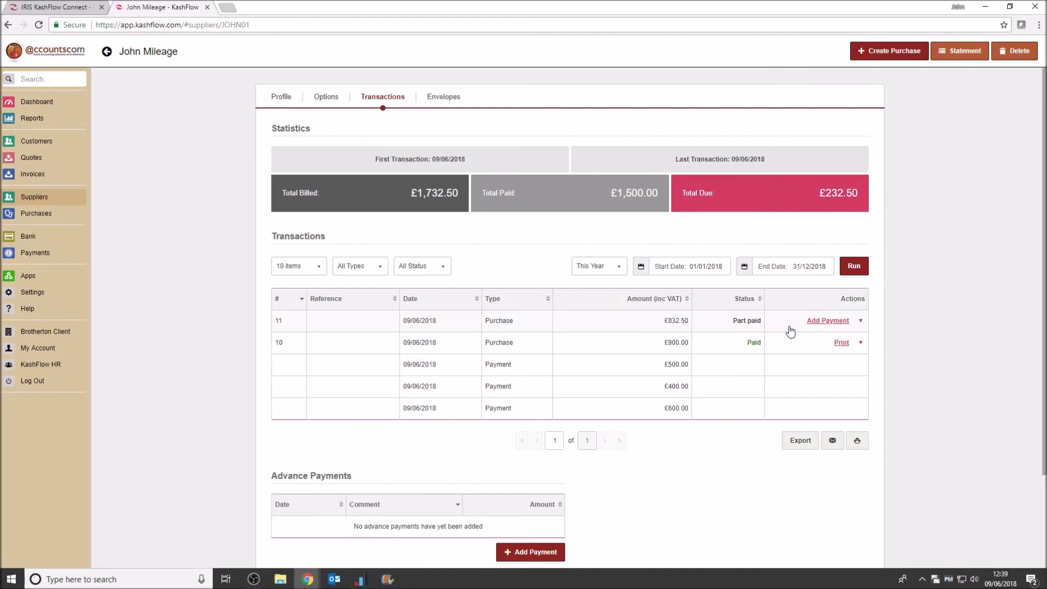
Record a £232.50 cheque payment from Brotherton 1 against the mileage supplier's purchase 11
left_click(502, 324)
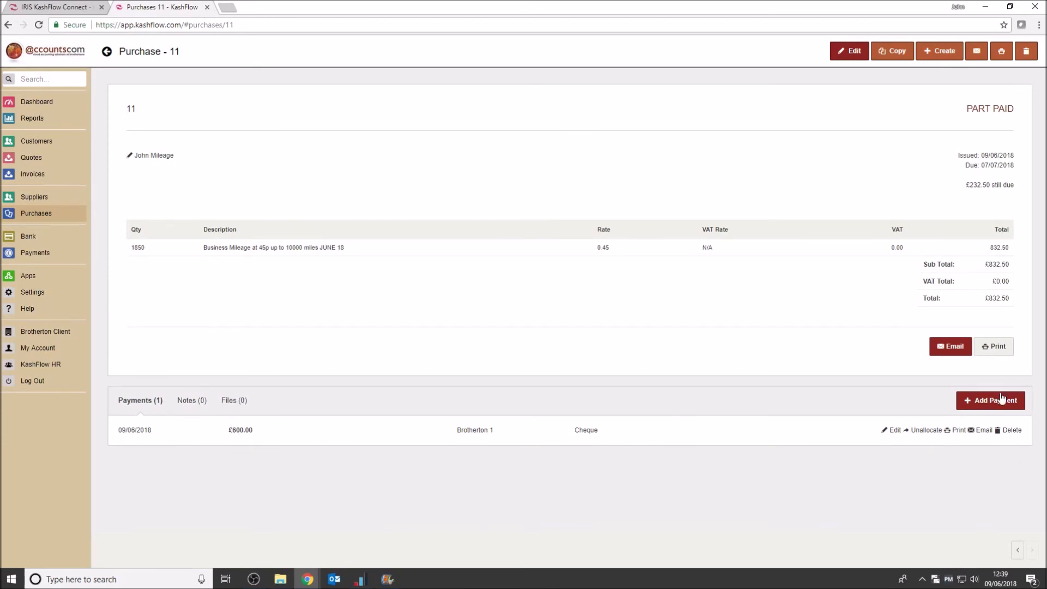
left_click(994, 401)
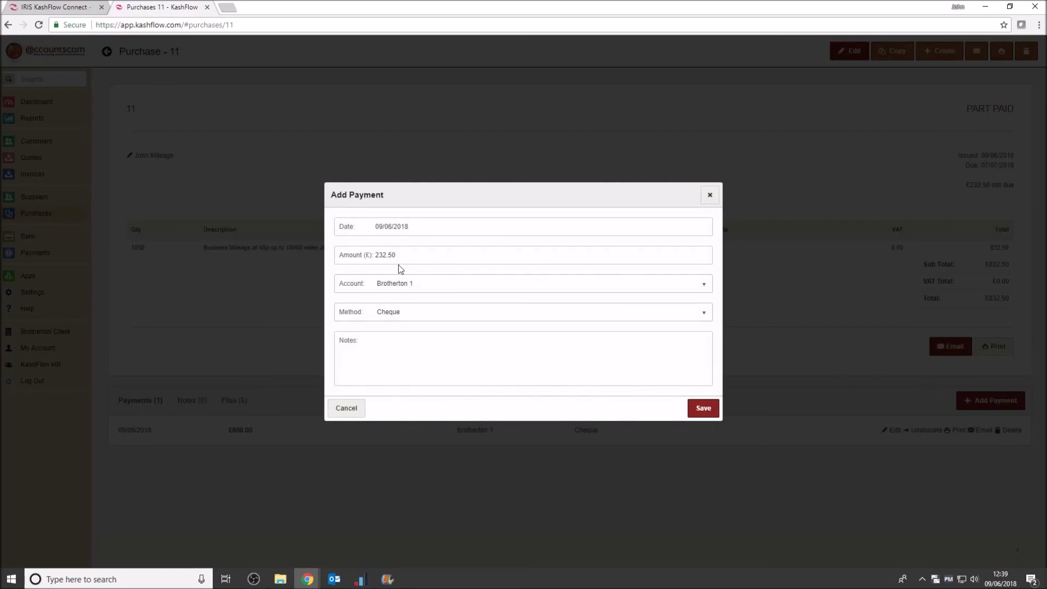
left_click(706, 410)
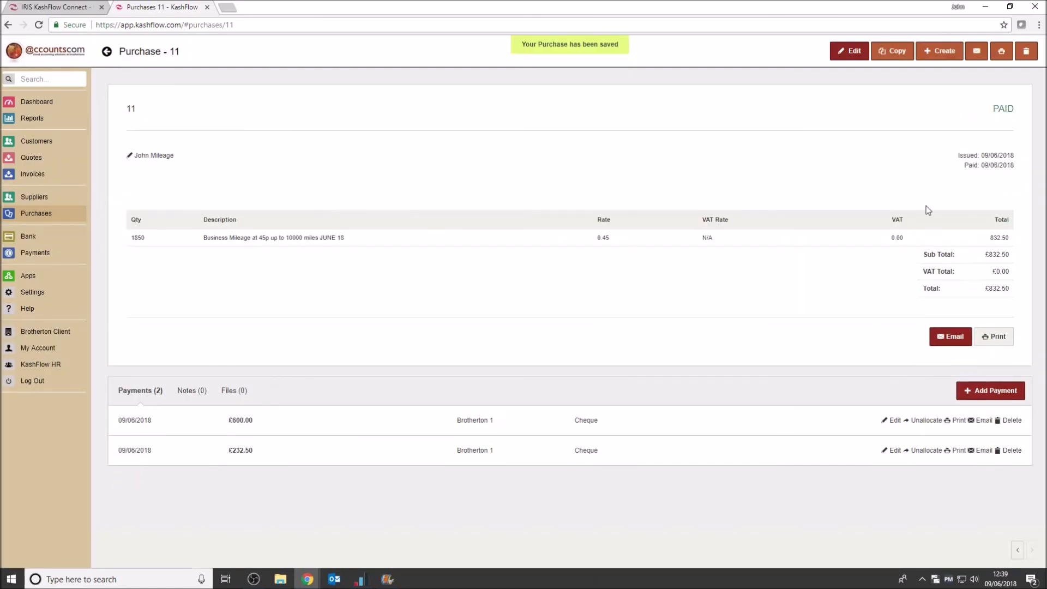
Check the payment status in the purchases list and review the mileage supplier's outstanding balance and transaction history
left_click(39, 198)
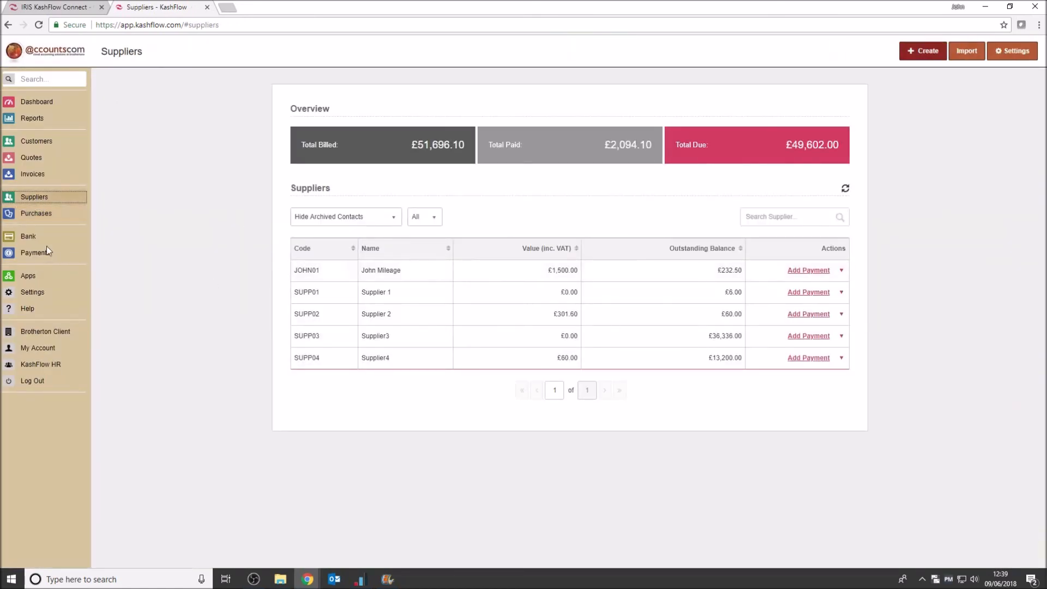
left_click(36, 213)
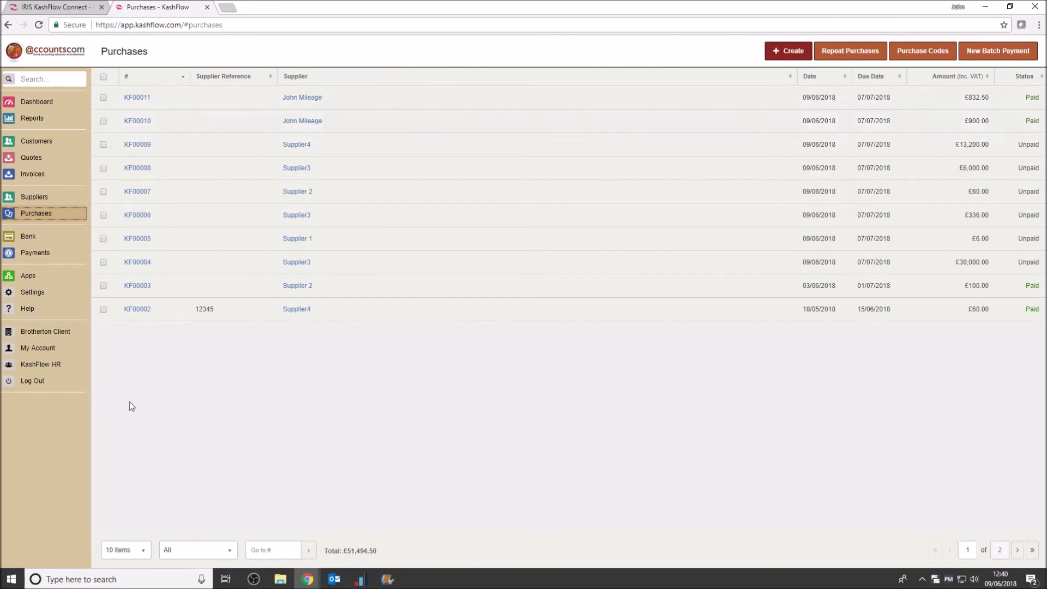
left_click(31, 197)
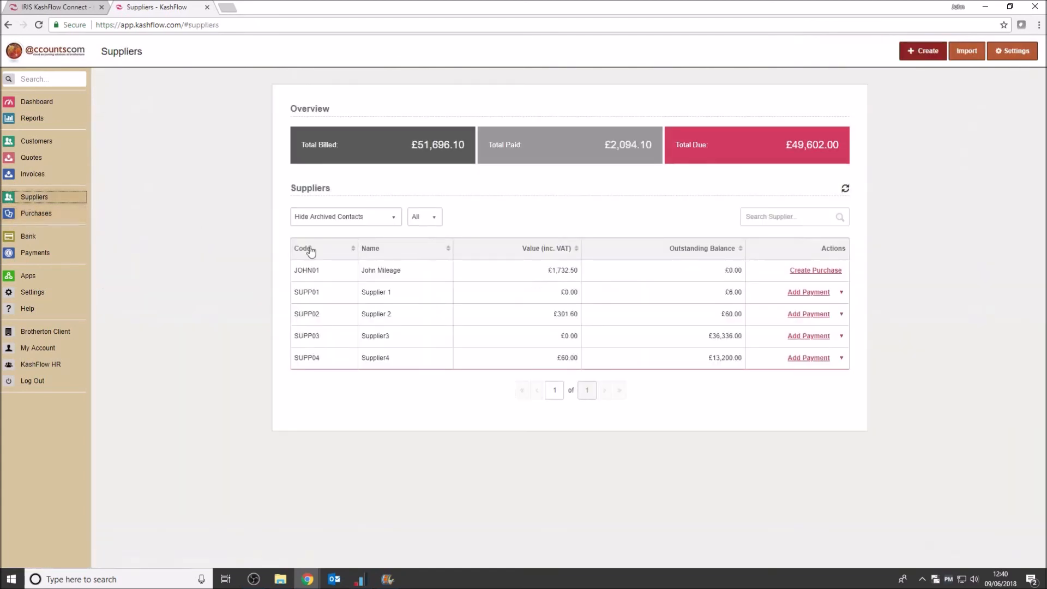
left_click(392, 271)
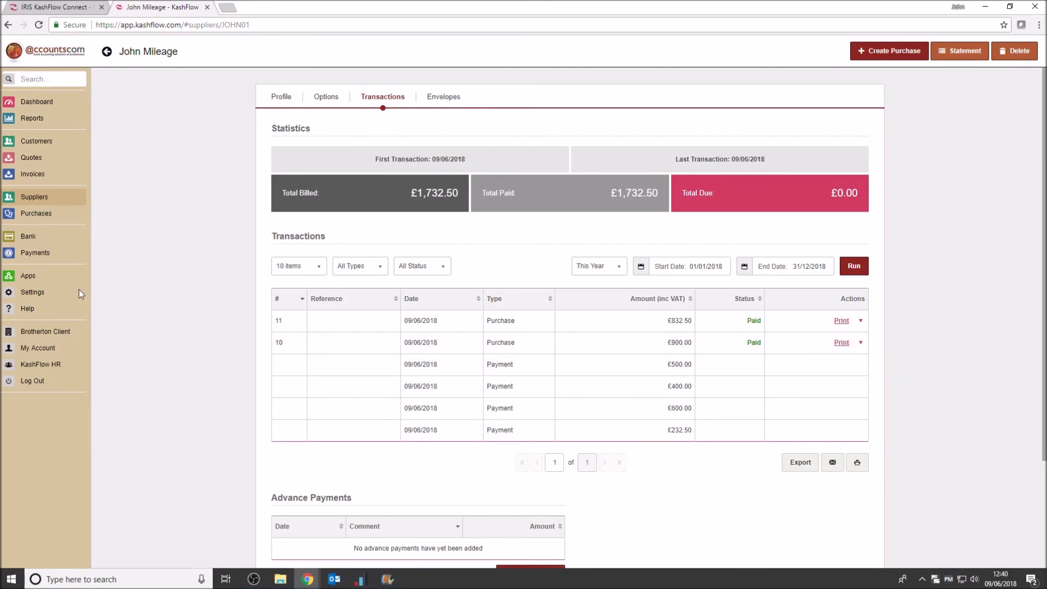
Browse the business reports, and run the Expenditure by Purchase Code report from the purchases reports
left_click(32, 120)
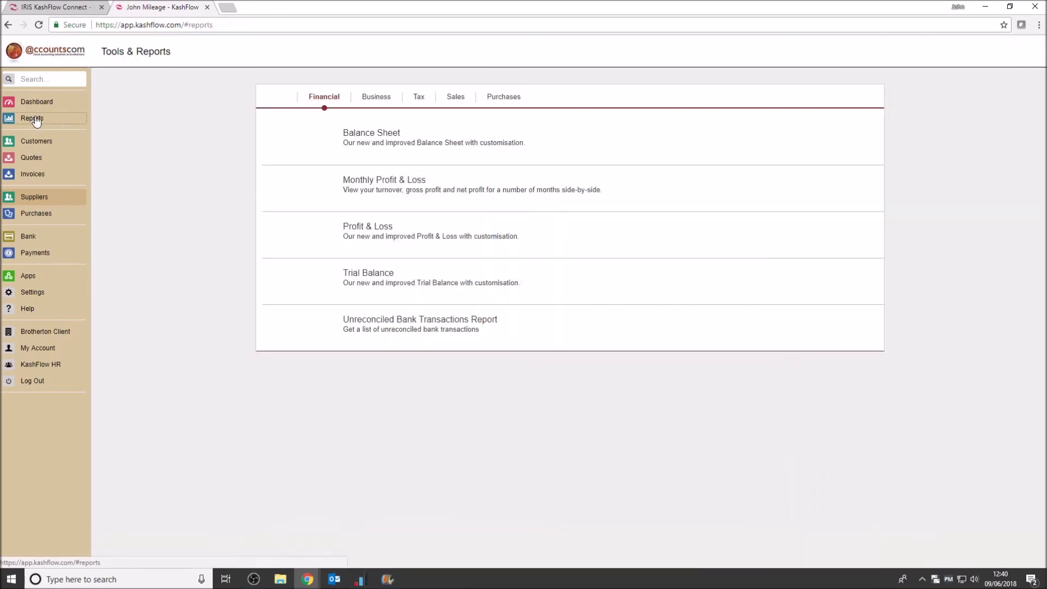
left_click(383, 98)
scroll(599, 292, "down", 2)
scroll(483, 351, "down", 3)
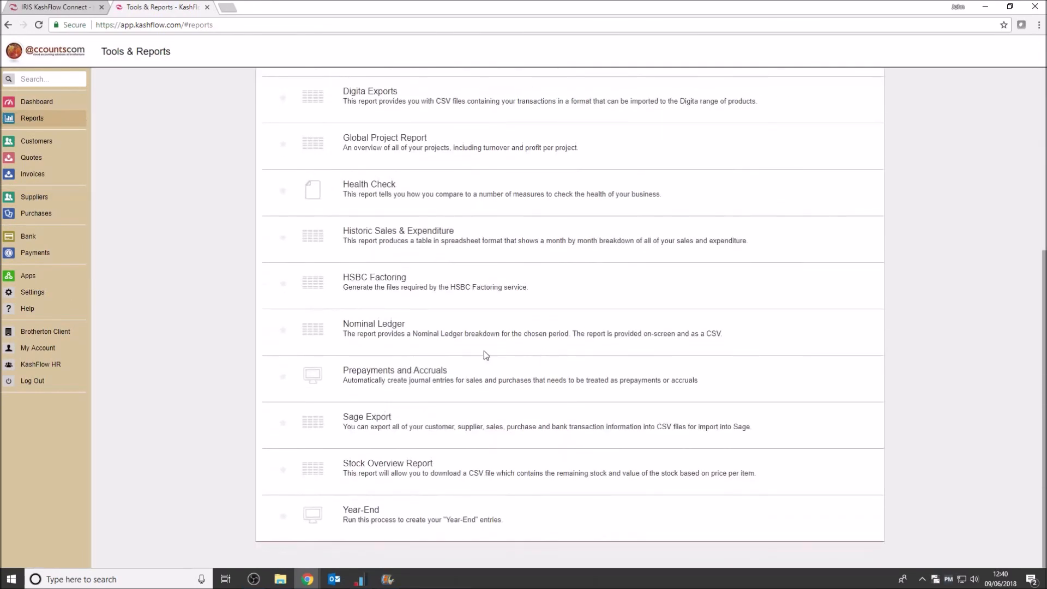
scroll(474, 378, "up", 5)
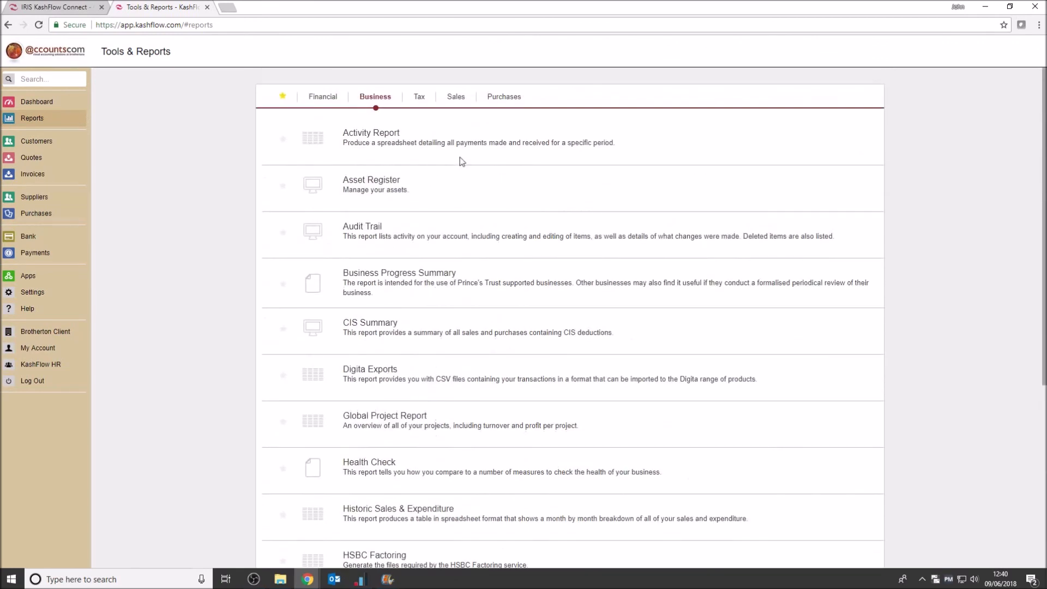
left_click(512, 98)
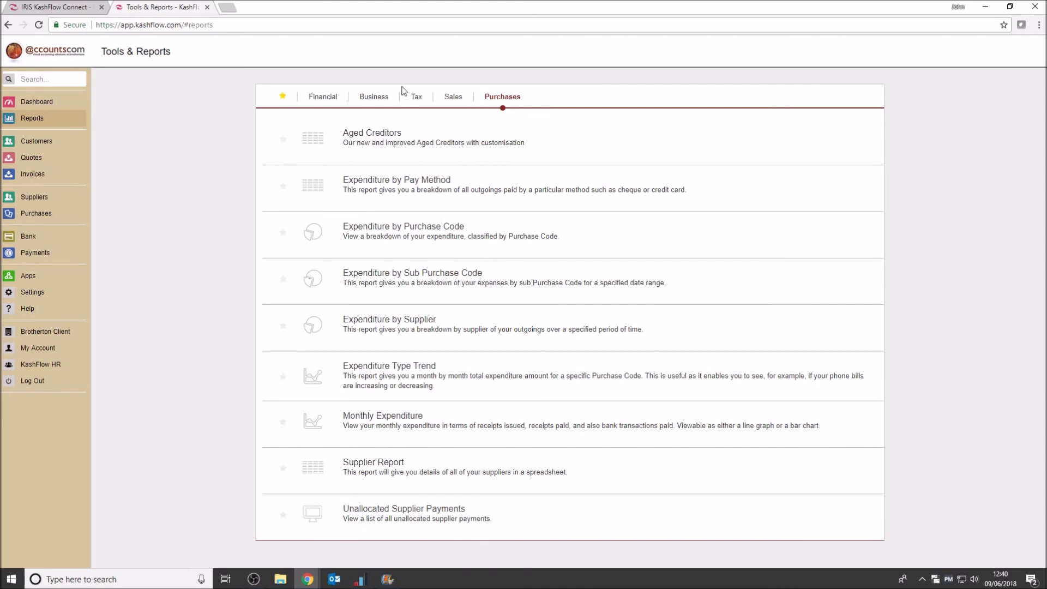
left_click(430, 231)
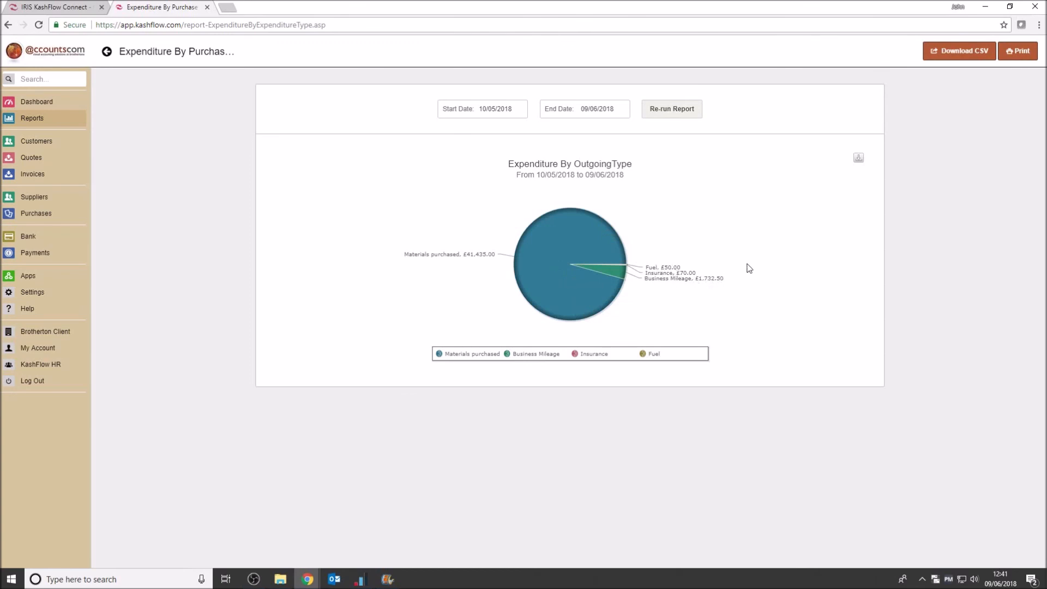
Download the expenditure report as a CSV file and open it in Excel, dismissing the Office activation wizard
left_click(964, 51)
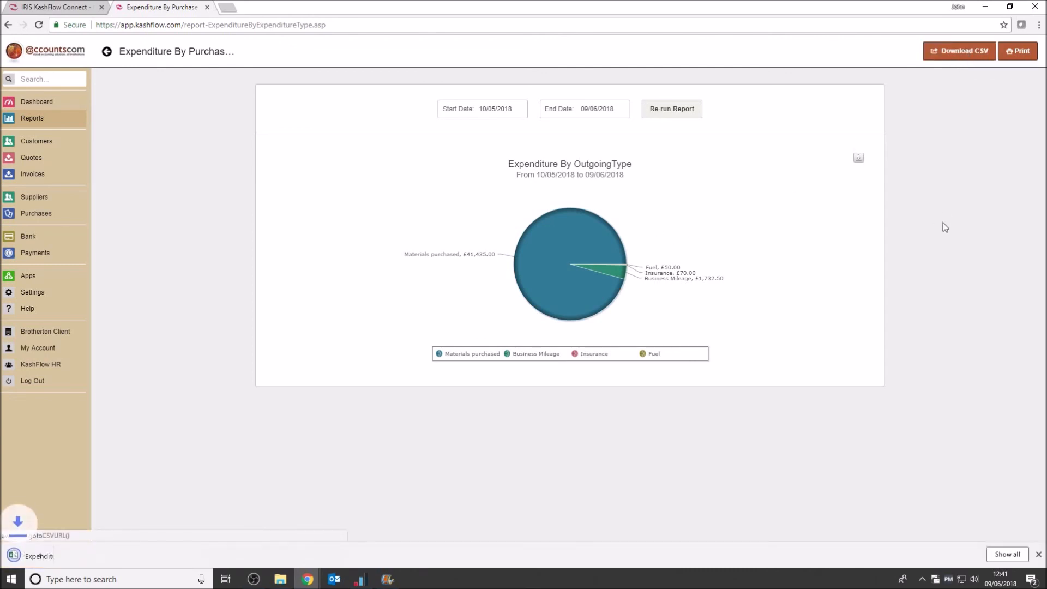
left_click(63, 556)
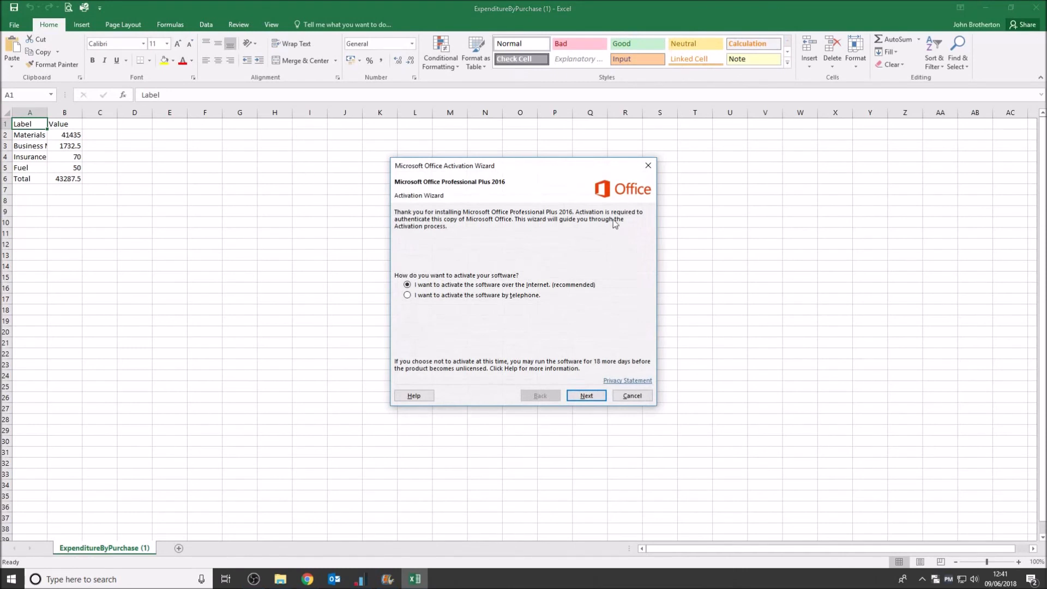
left_click(648, 165)
Widen columns A and B to read the expenditure labels and values, and close the workbook without saving
left_click_drag(47, 112, 256, 135)
left_click(545, 289)
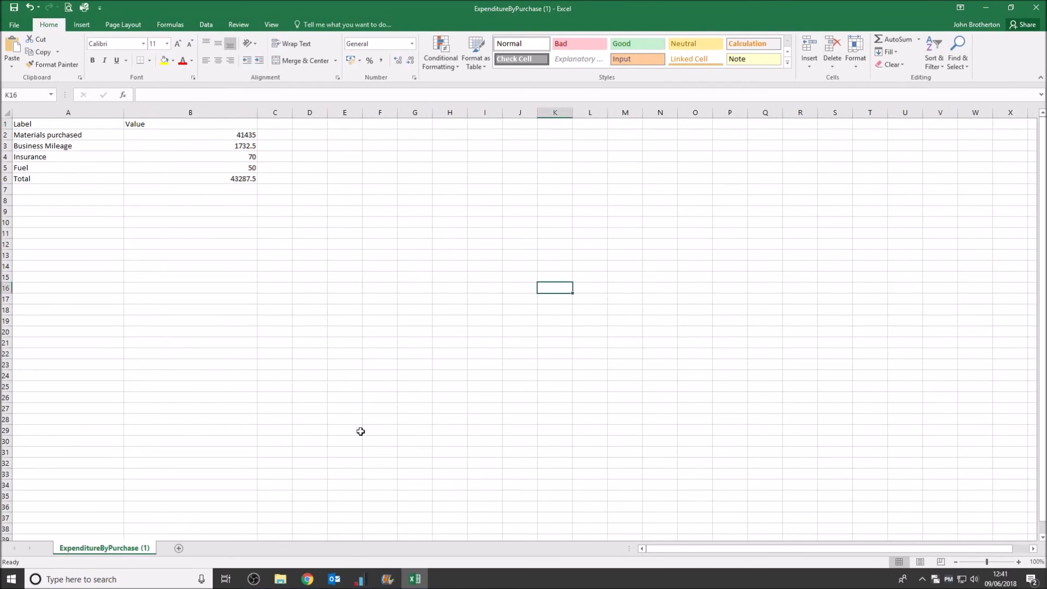
left_click(1035, 7)
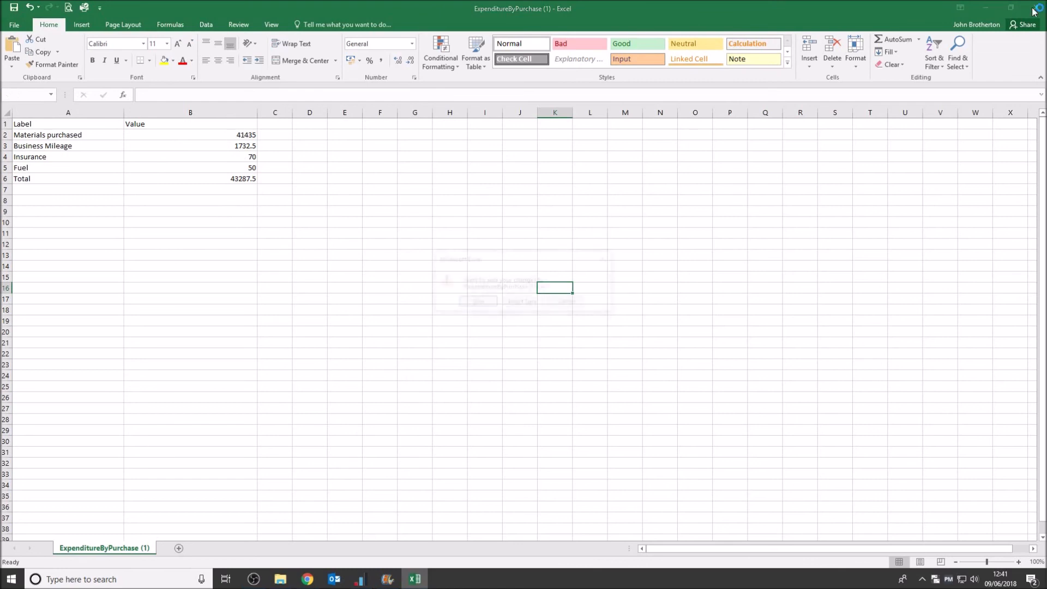
left_click(523, 303)
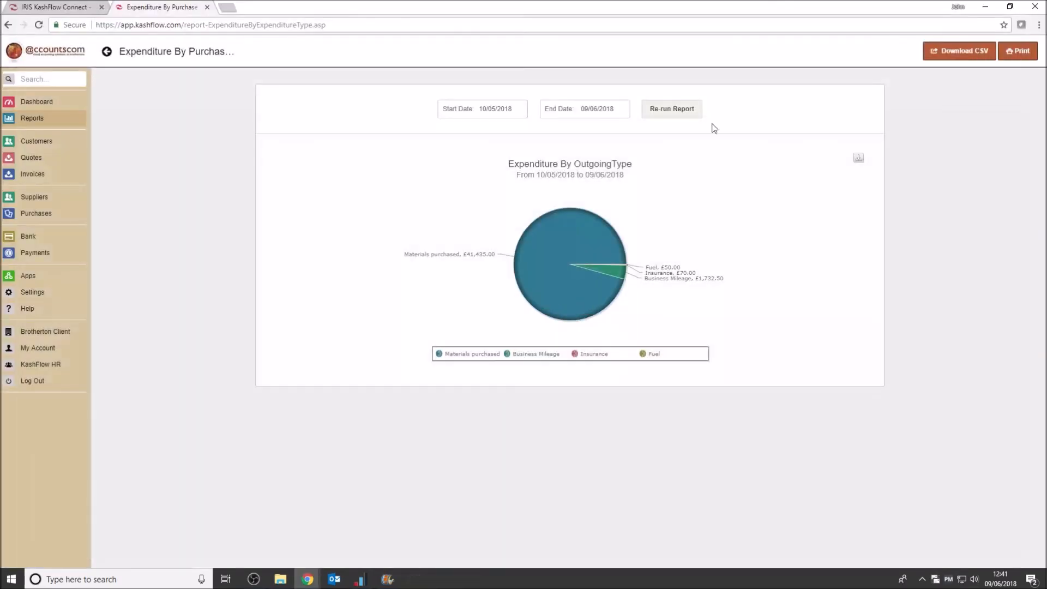